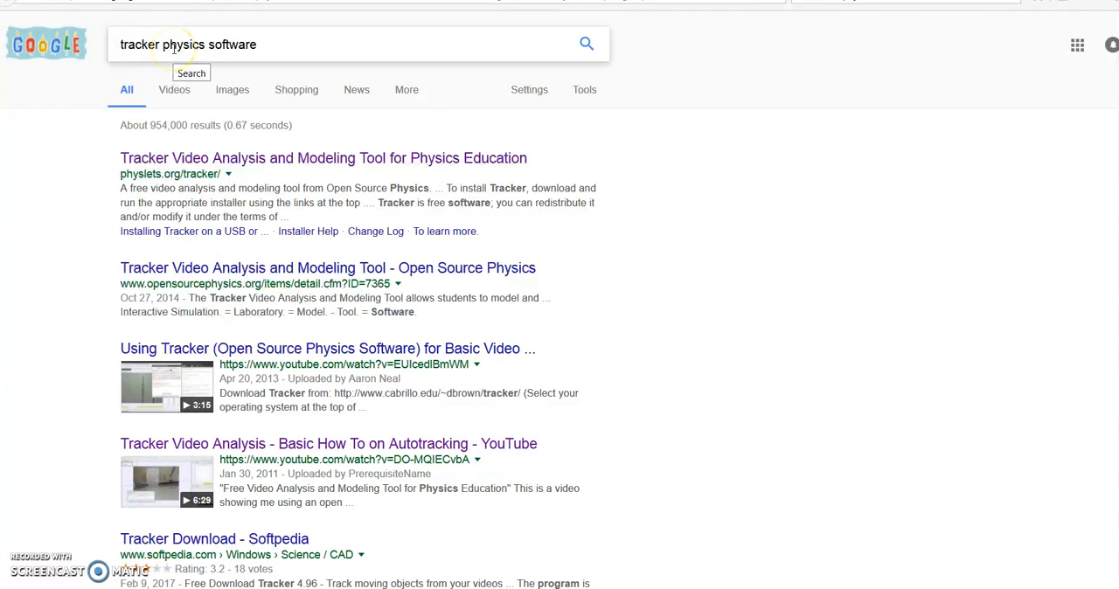
# Open the physlets.org Tracker page from the search results, launch the Tracker program and enlarge its window.
pyautogui.click(284, 157)
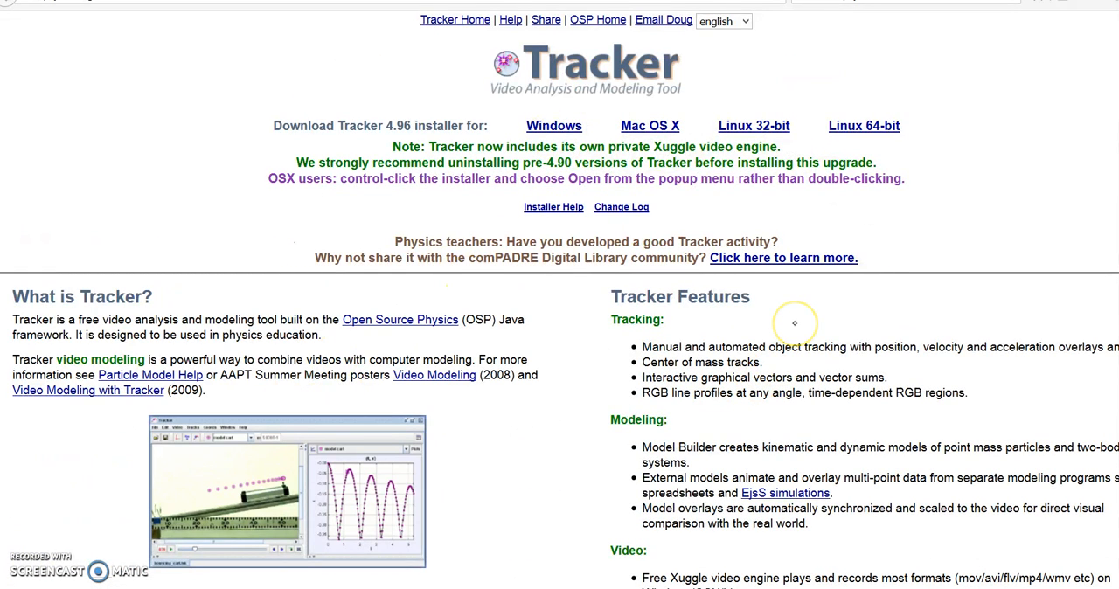
pyautogui.press('super')
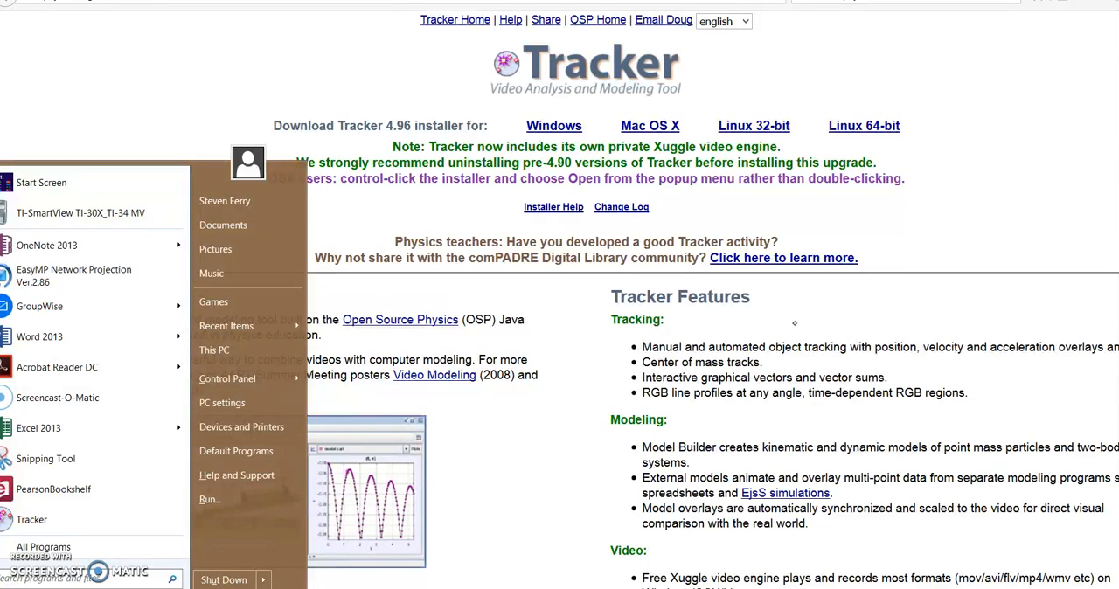
pyautogui.write('tracker')
pyautogui.press('Return')
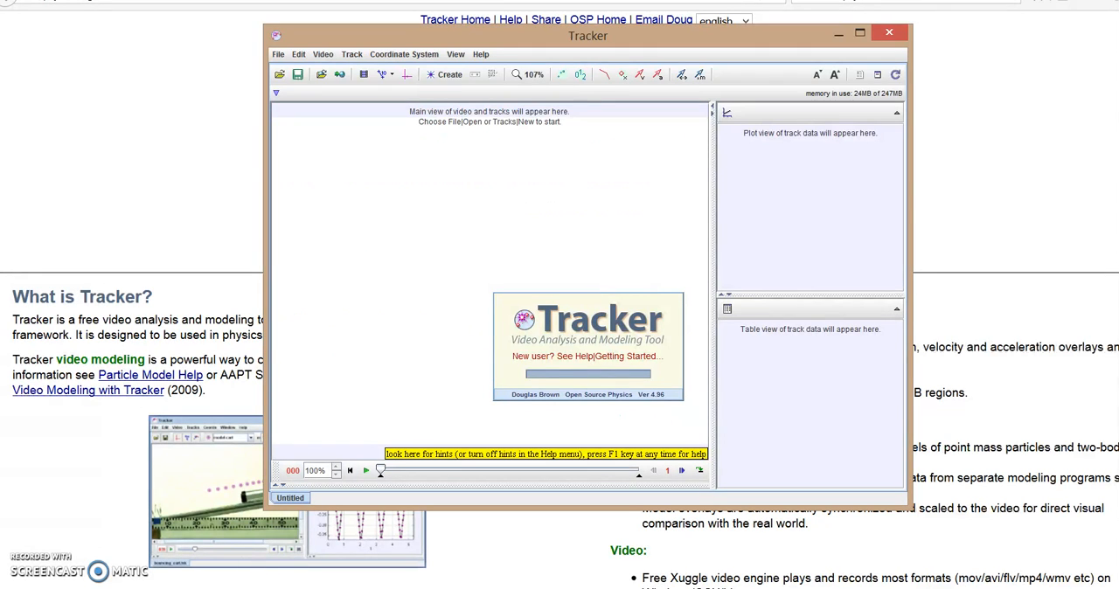
pyautogui.moveTo(265, 25); pyautogui.dragTo(159, 0)
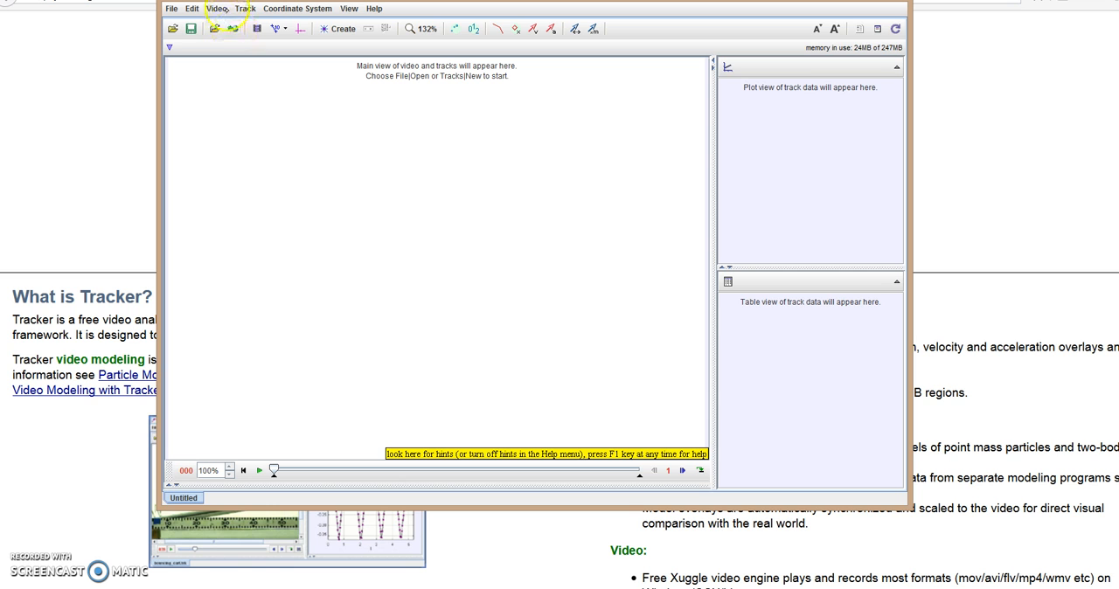
# Import the video Mandarin pendulum.mp4 from the Videos folder and enlarge the program window.
pyautogui.click(216, 9)
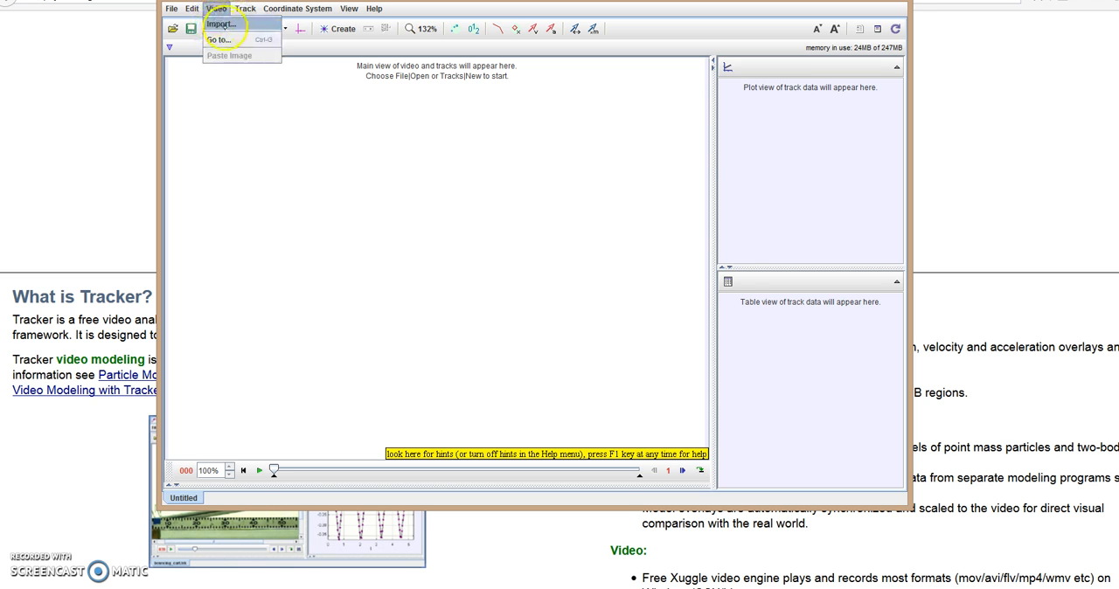
pyautogui.click(217, 35)
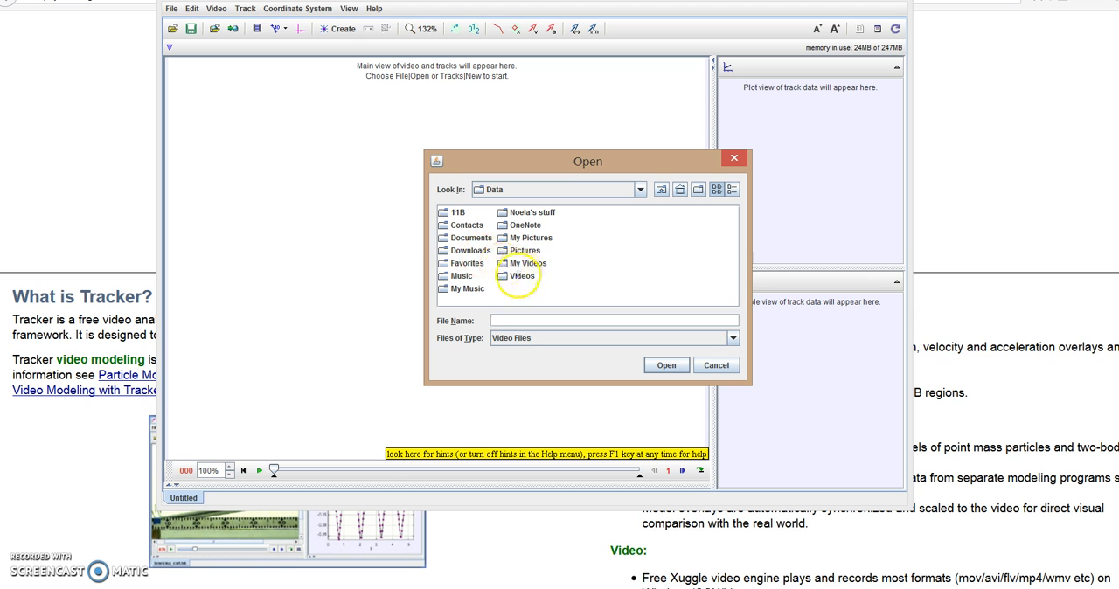
pyautogui.click(518, 275)
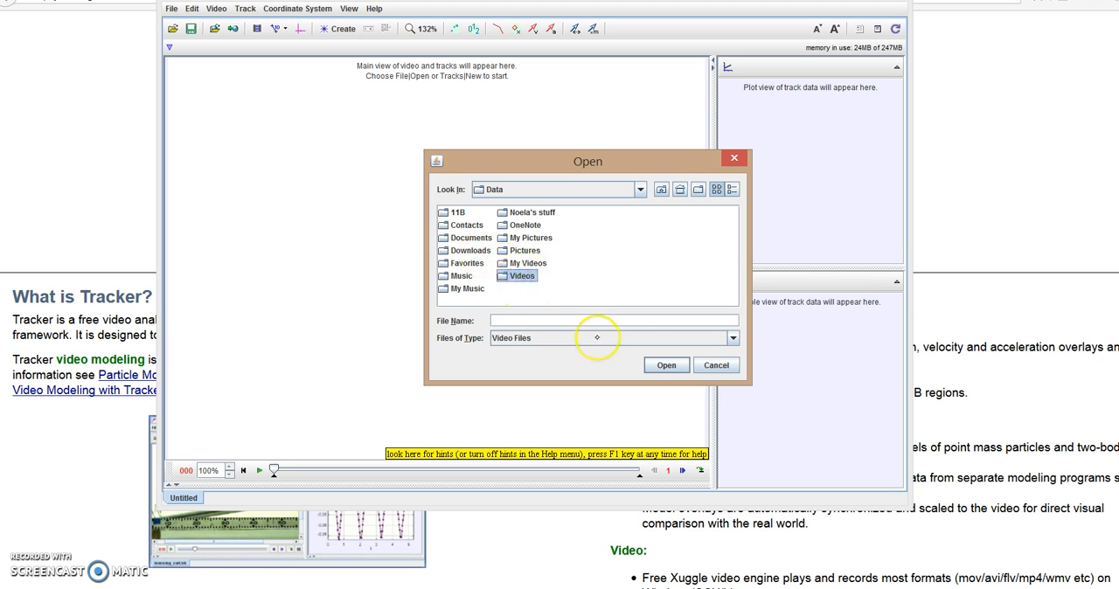
pyautogui.click(665, 366)
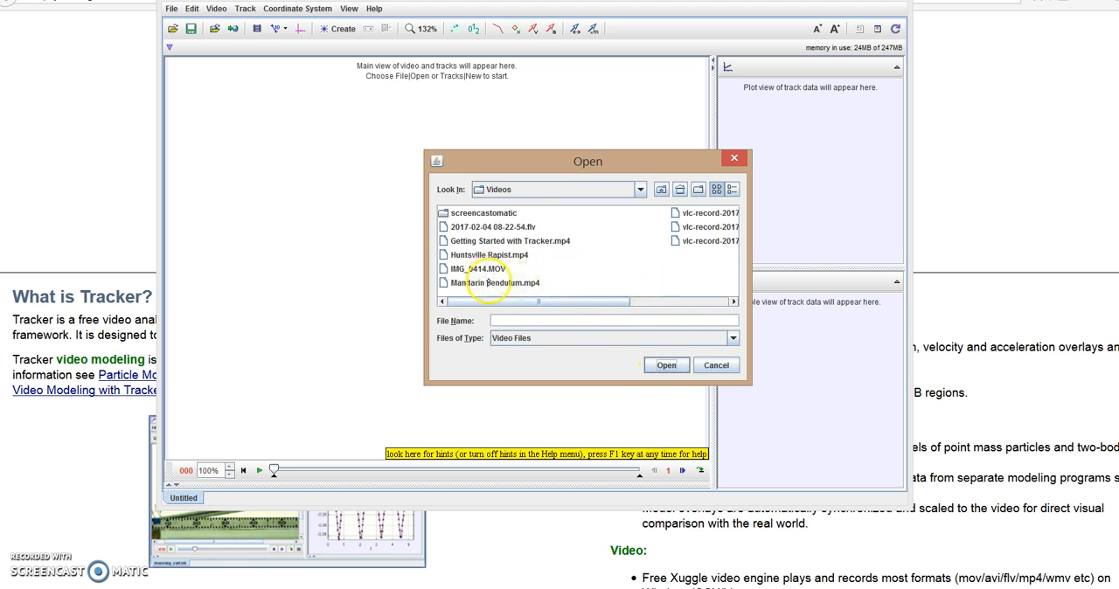
pyautogui.click(487, 282)
pyautogui.click(660, 367)
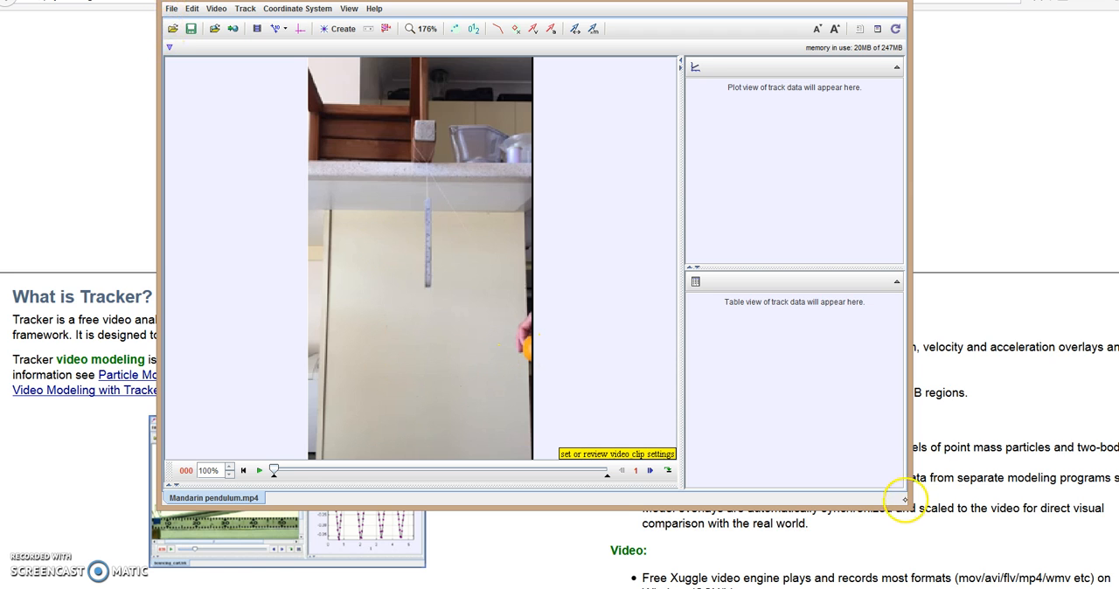
pyautogui.moveTo(904, 506); pyautogui.dragTo(994, 551)
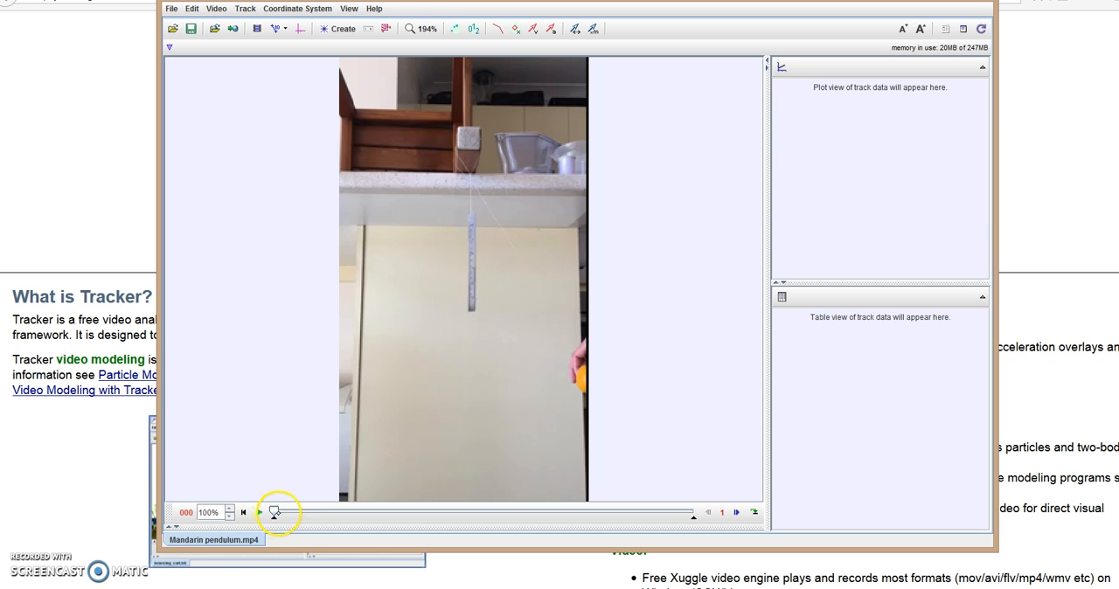
# Play and step through the video to find the frame where the mandarin's swing should start being analysed.
pyautogui.click(260, 512)
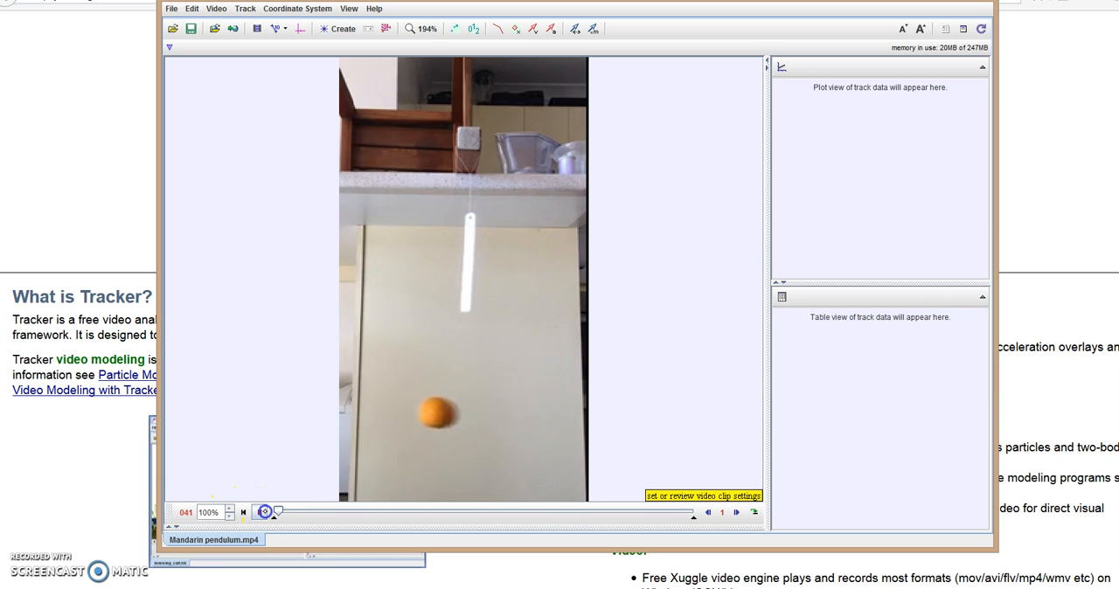
pyautogui.click(259, 512)
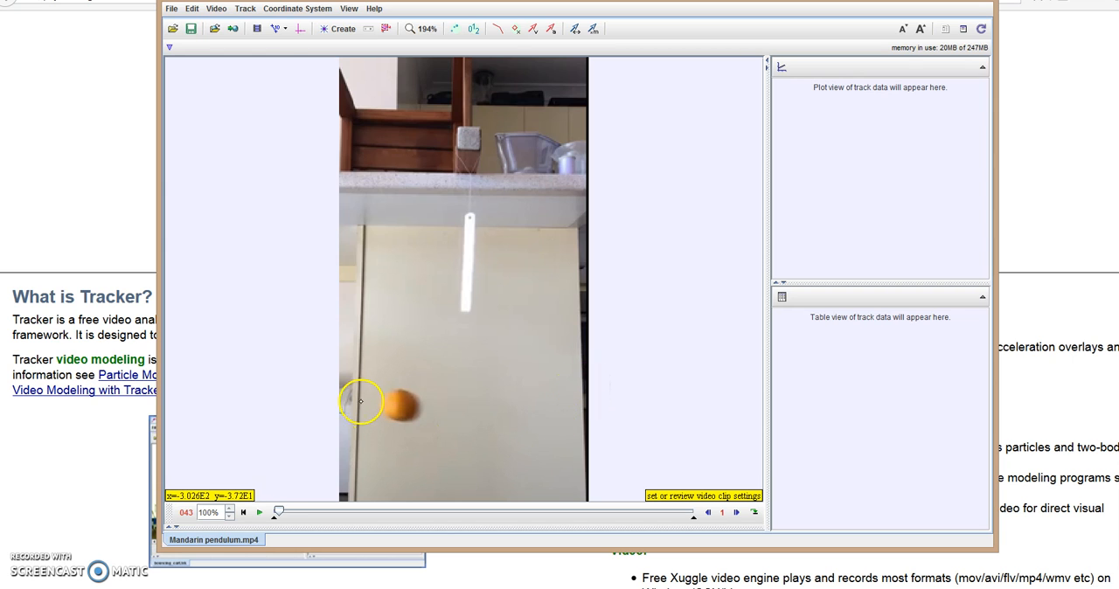
pyautogui.click(262, 512)
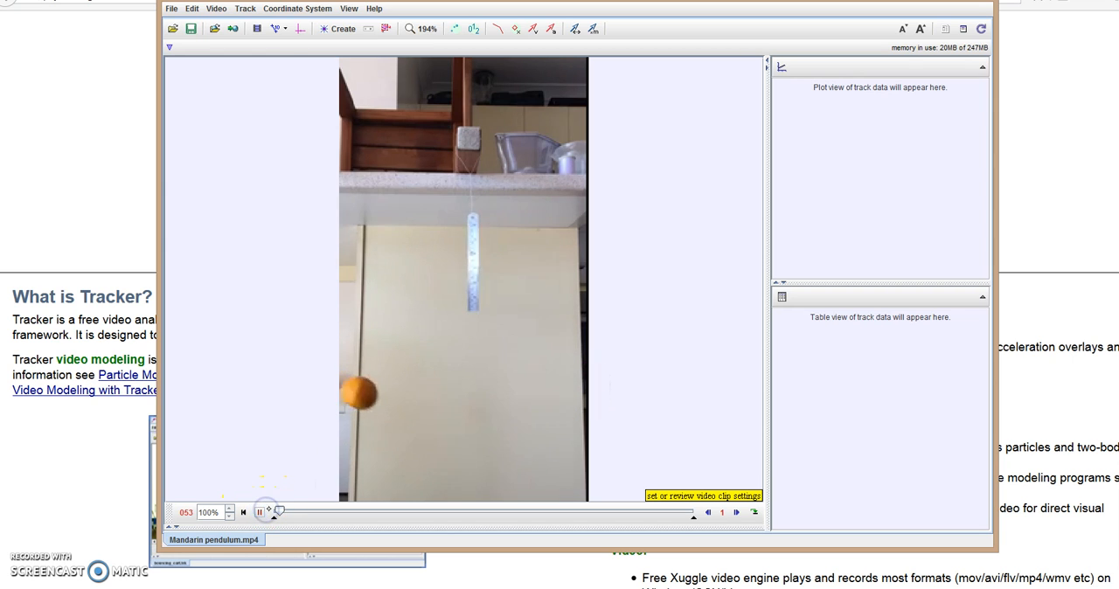
pyautogui.click(263, 511)
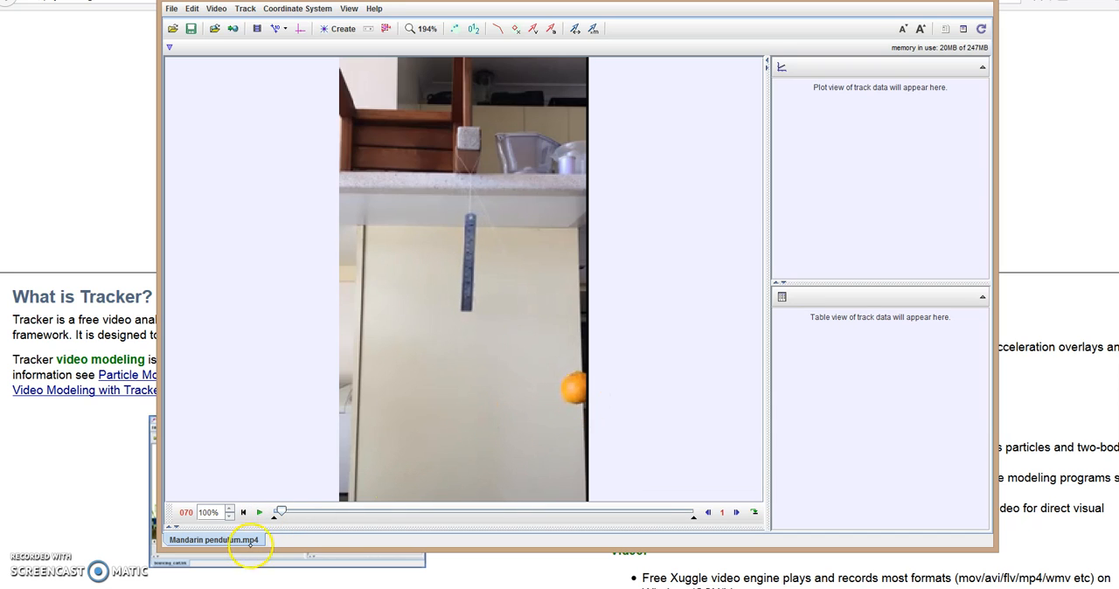
pyautogui.click(708, 511)
pyautogui.click(736, 512)
pyautogui.click(736, 513)
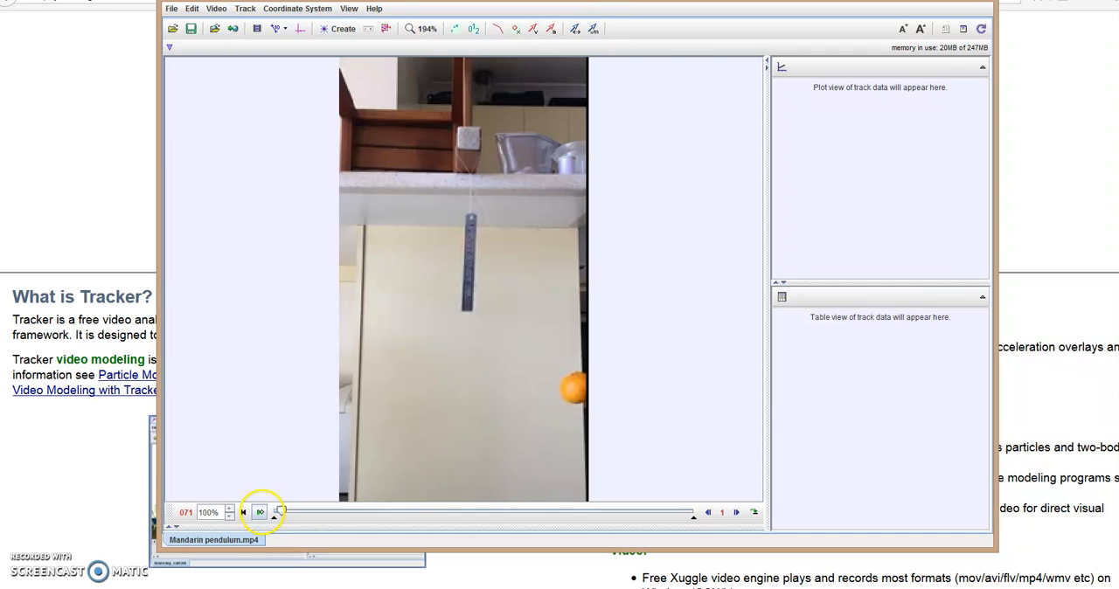
# Play the video through several swings and step frame by frame to choose the clip's end frame.
pyautogui.click(260, 512)
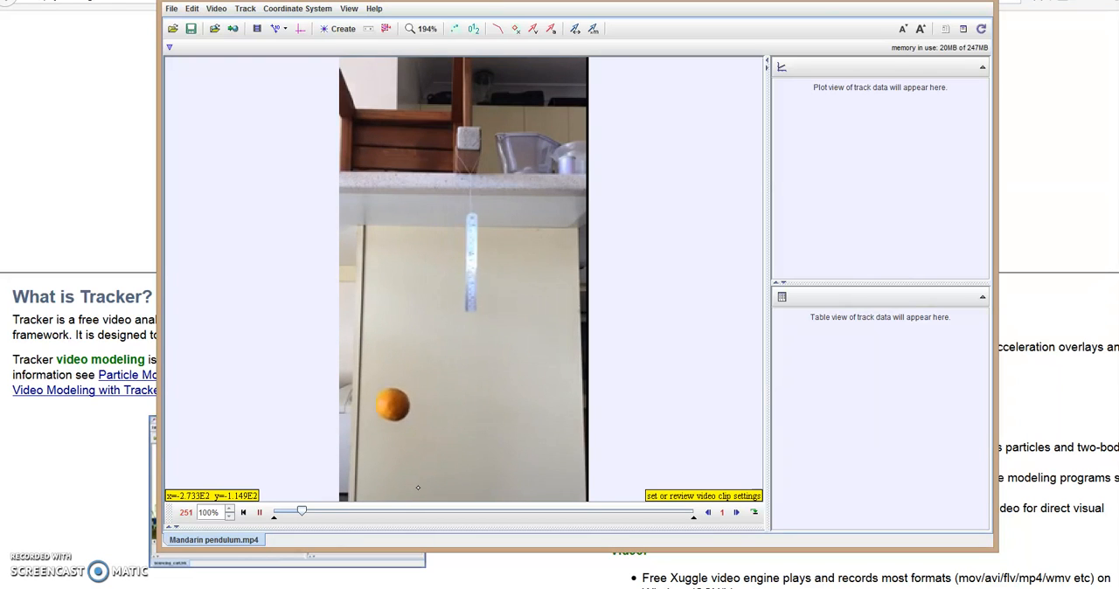
pyautogui.click(258, 513)
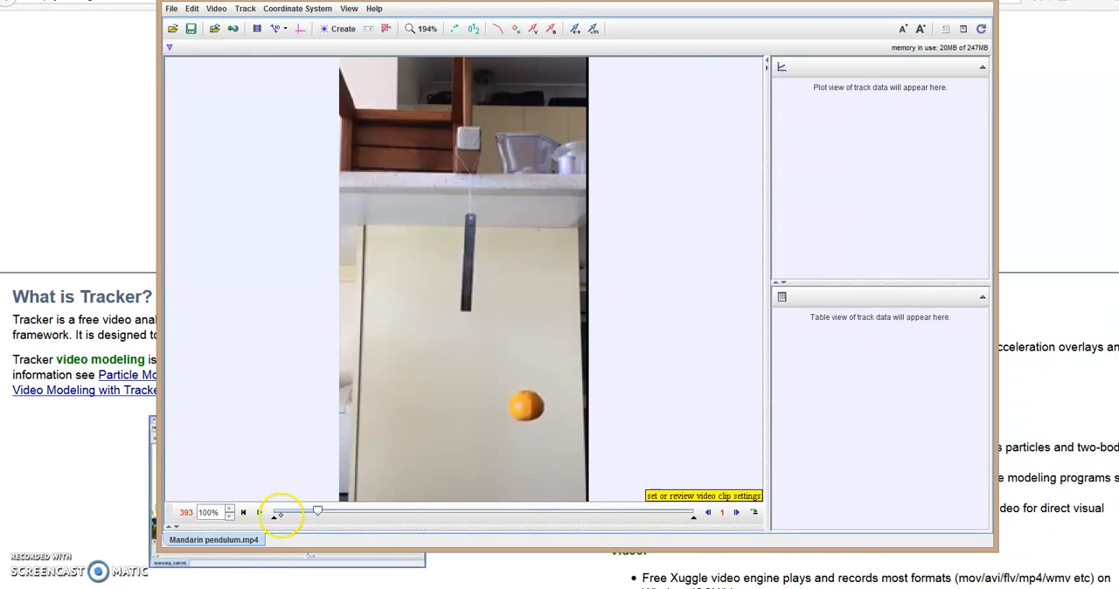
pyautogui.click(736, 513)
pyautogui.click(708, 513)
pyautogui.click(708, 513)
pyautogui.click(708, 513)
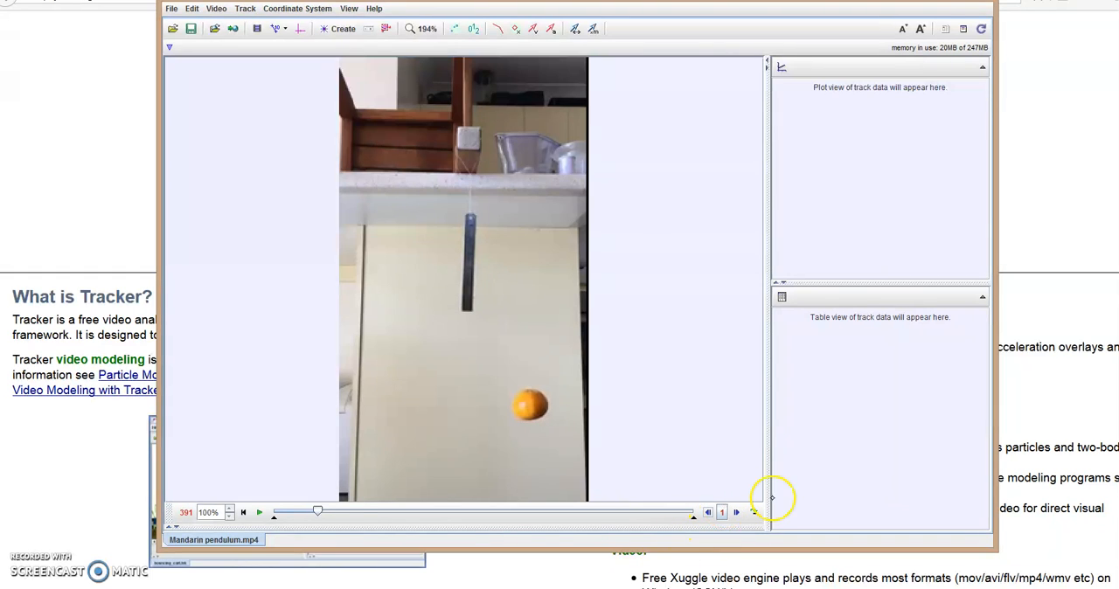
pyautogui.click(736, 513)
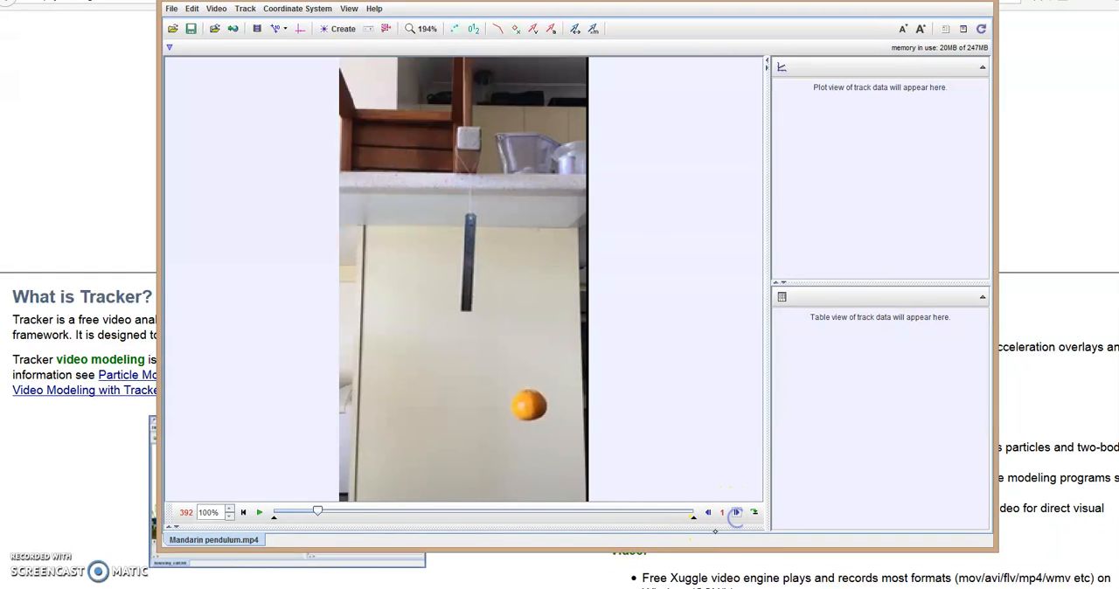
# Set the clip's start frame to 71 and its end frame to 392.
pyautogui.click(259, 28)
pyautogui.click(484, 241)
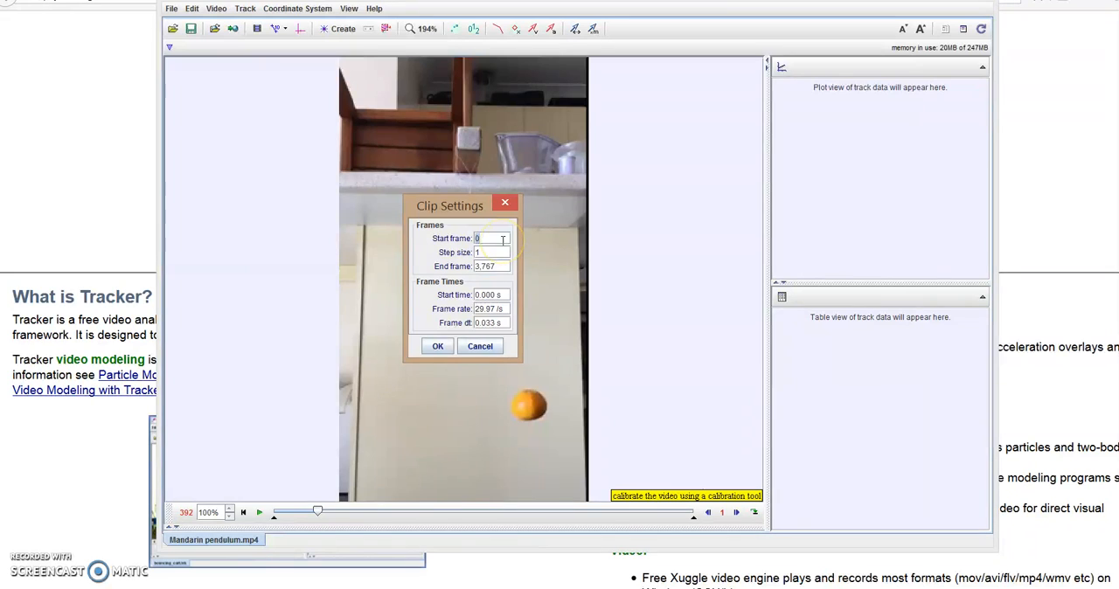
pyautogui.press('Tab')
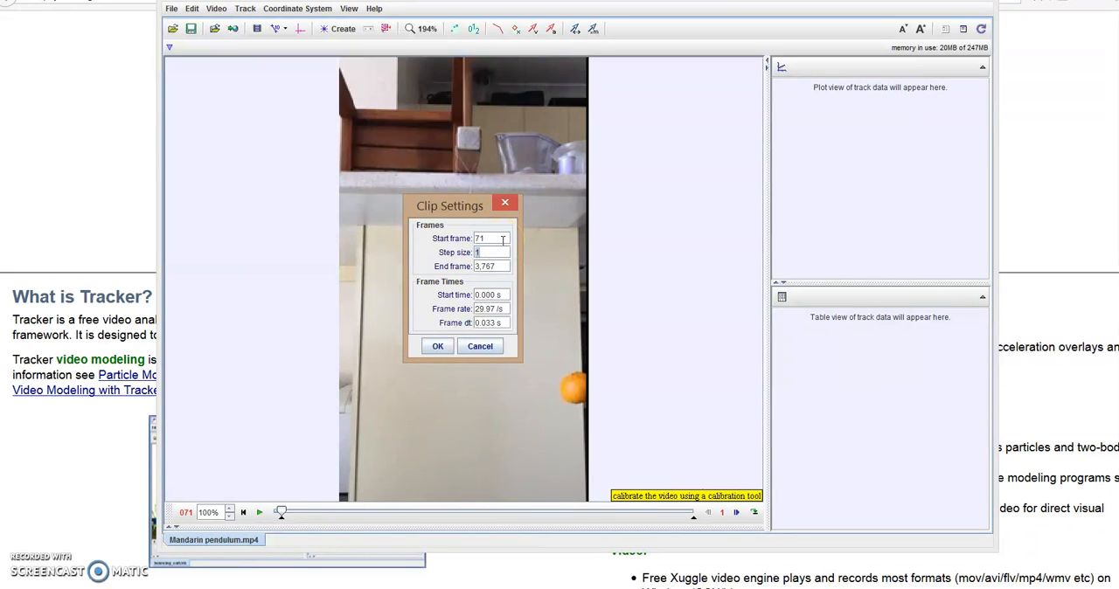
pyautogui.click(486, 241)
pyautogui.click(432, 341)
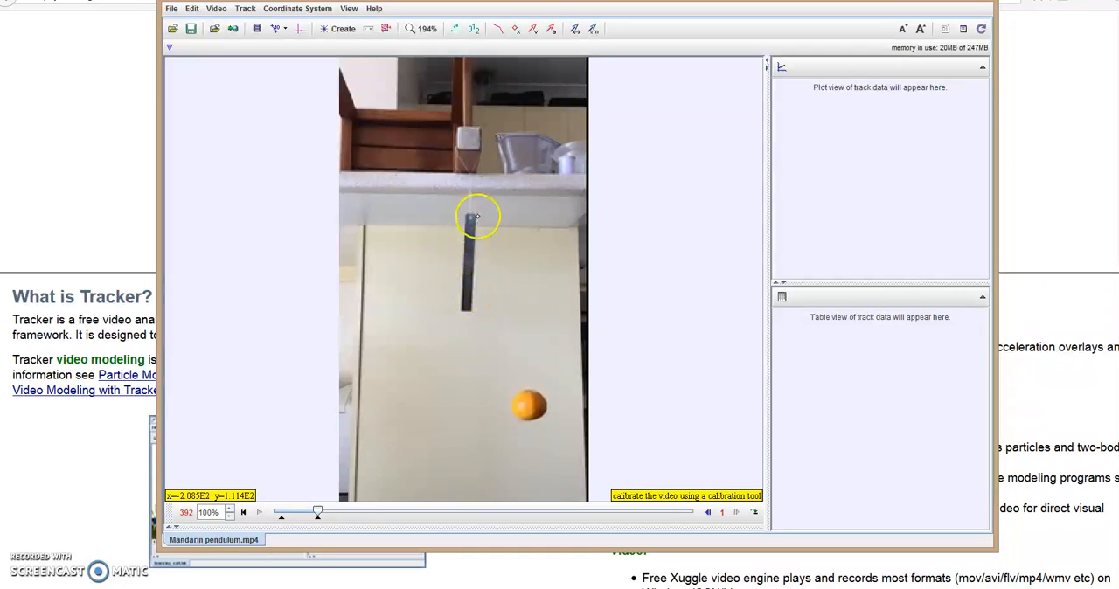
# Add a calibration stick, align its ends with the hanging ruler and set its length to 15.00.
pyautogui.click(276, 29)
pyautogui.moveTo(273, 45)
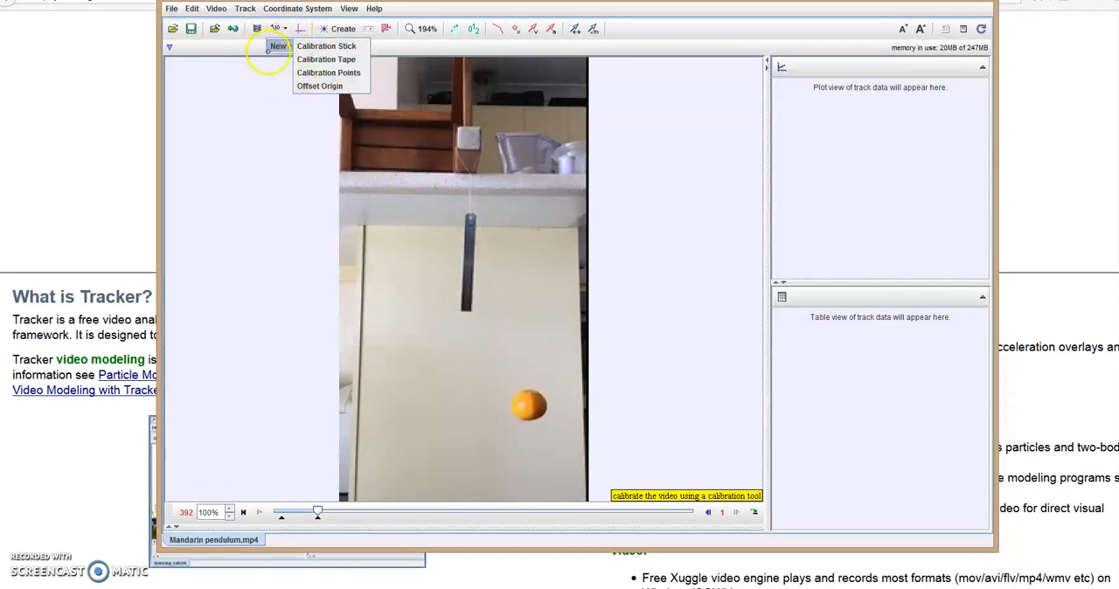
pyautogui.click(336, 46)
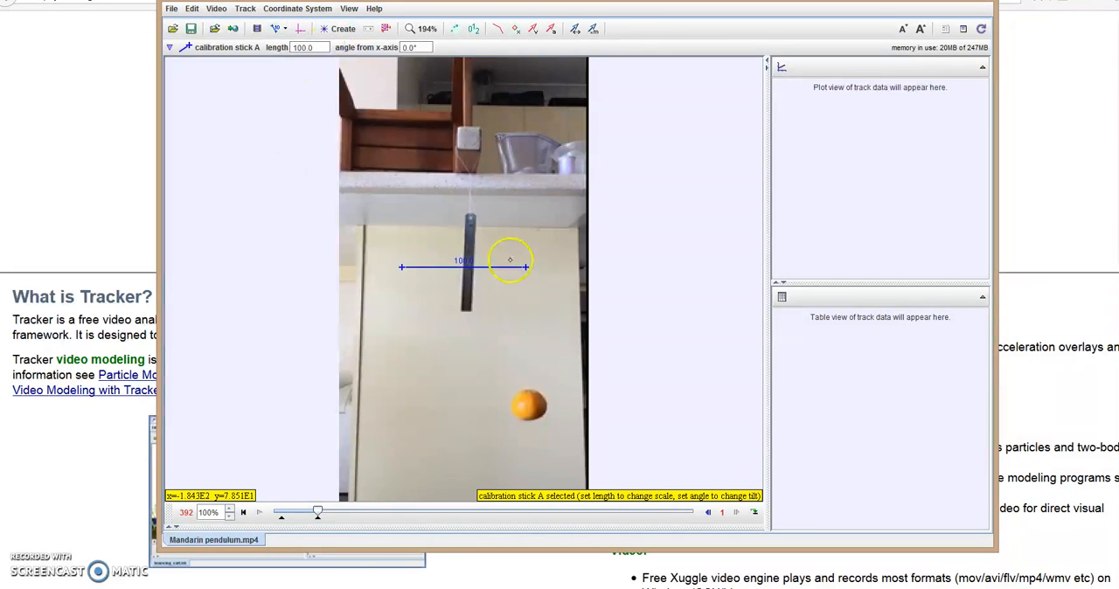
pyautogui.moveTo(525, 265); pyautogui.dragTo(470, 228)
pyautogui.click(414, 266)
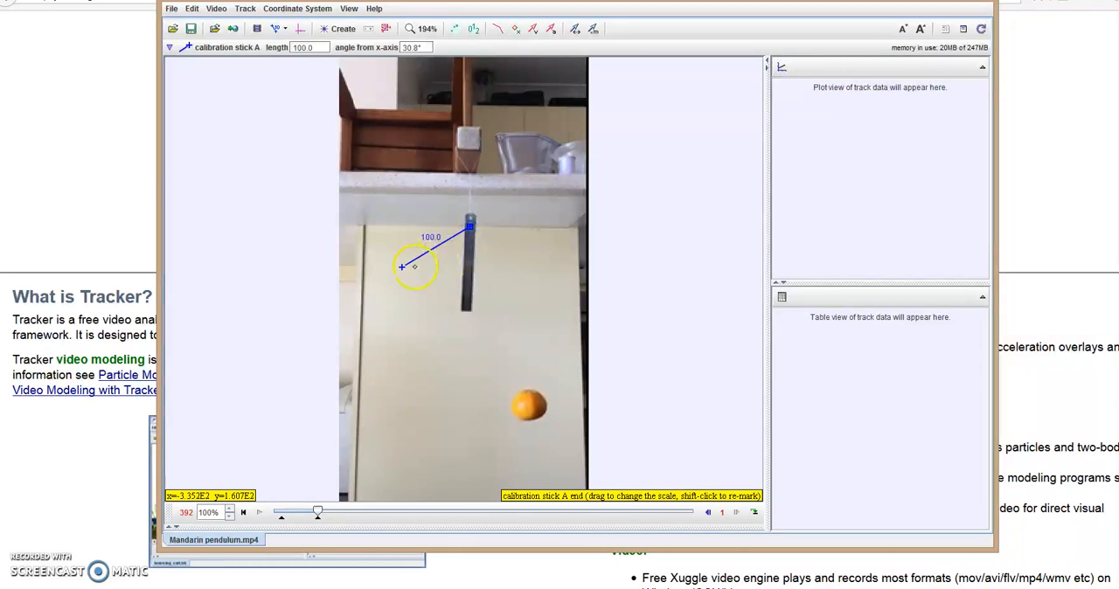
pyautogui.moveTo(403, 268); pyautogui.dragTo(468, 312)
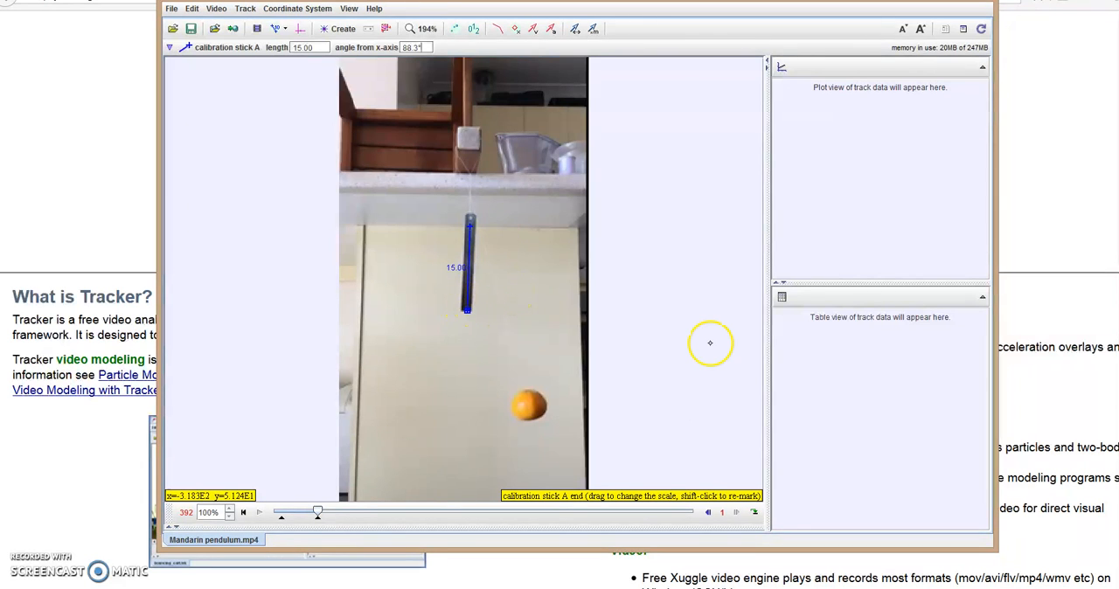
# Return to the clip's start and advance to frame 80, where the mandarin is near the lowest point of its swing.
pyautogui.click(299, 28)
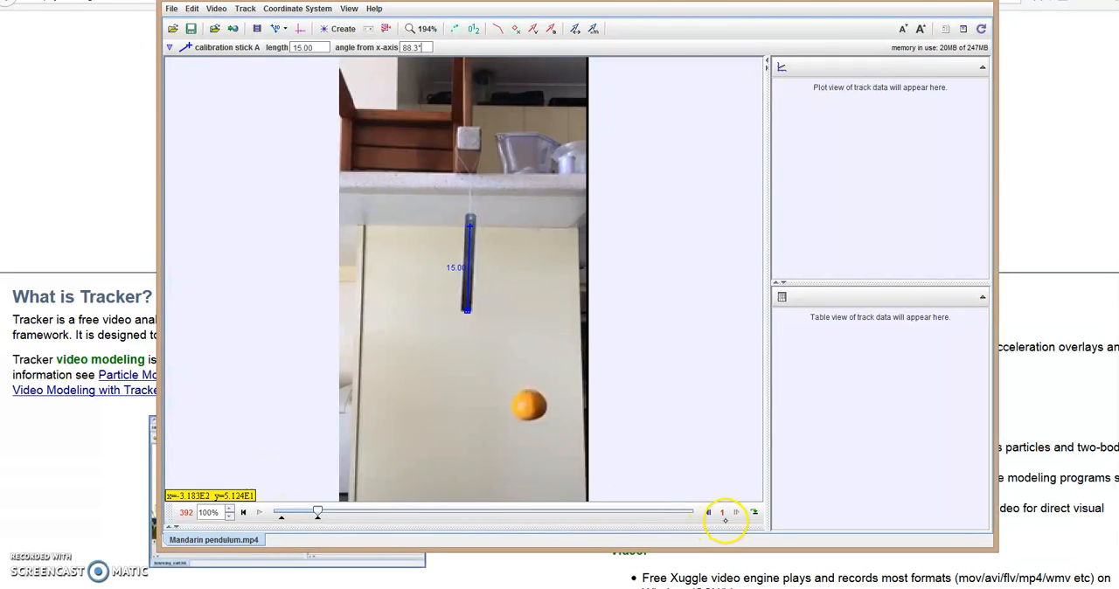
pyautogui.click(243, 512)
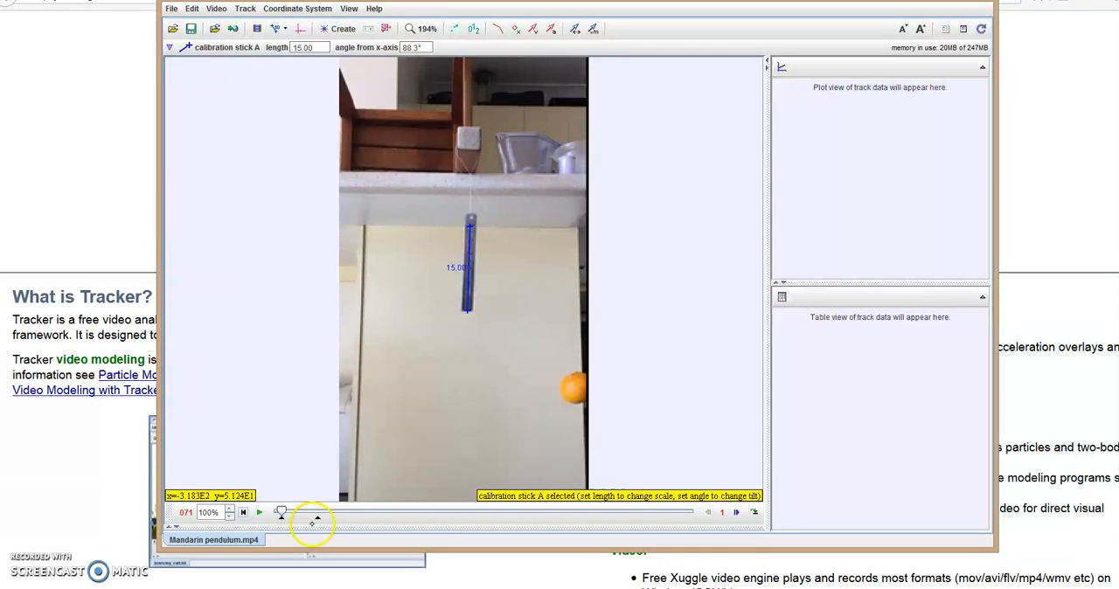
pyautogui.click(735, 514)
pyautogui.click(735, 514)
pyautogui.click(735, 514)
pyautogui.click(735, 514)
pyautogui.click(735, 514)
pyautogui.click(735, 514)
pyautogui.click(735, 513)
pyautogui.click(735, 513)
pyautogui.click(735, 513)
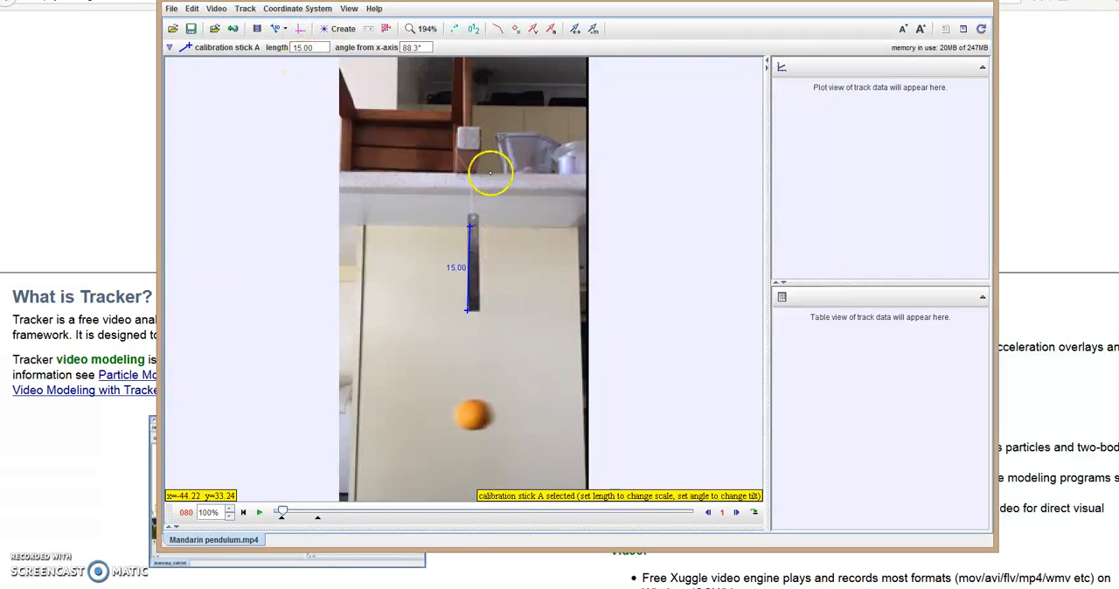
# Show the coordinate axes and place the origin just below the mandarin, at about pixel position x 107.9, y 307.5.
pyautogui.click(300, 28)
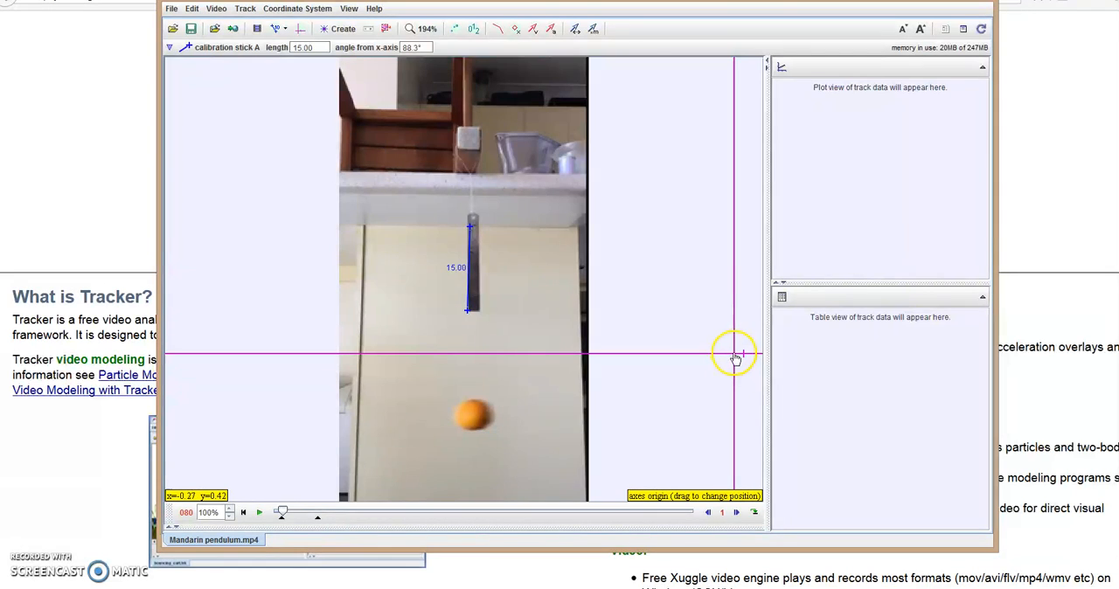
pyautogui.moveTo(736, 358); pyautogui.dragTo(475, 437)
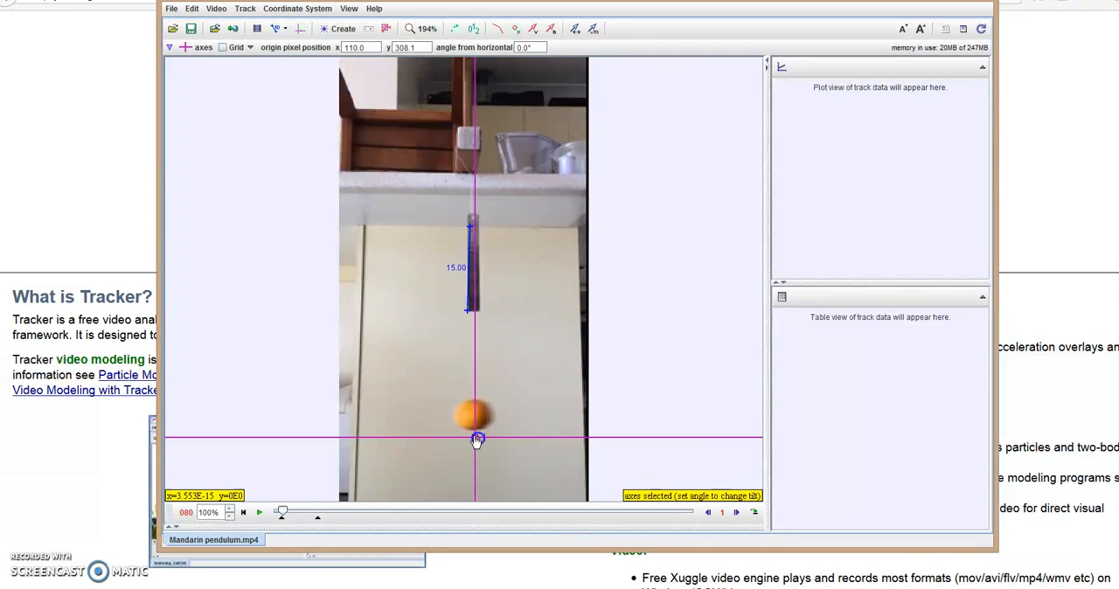
pyautogui.moveTo(475, 437)
pyautogui.mouseDown()
pyautogui.moveTo(463, 440)
pyautogui.moveTo(473, 437)
pyautogui.mouseUp()
# Set the axes' angle from horizontal to -0.8° and shift the origin to about pixel position x 104.3, y 302.4.
pyautogui.click(530, 392)
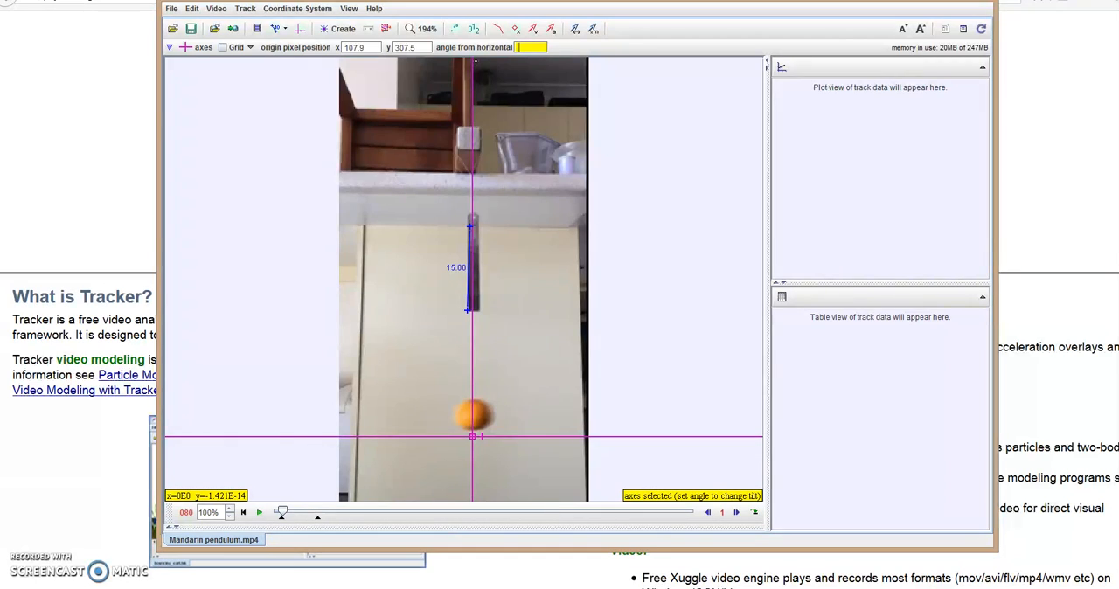
pyautogui.write('.8')
pyautogui.press('Return')
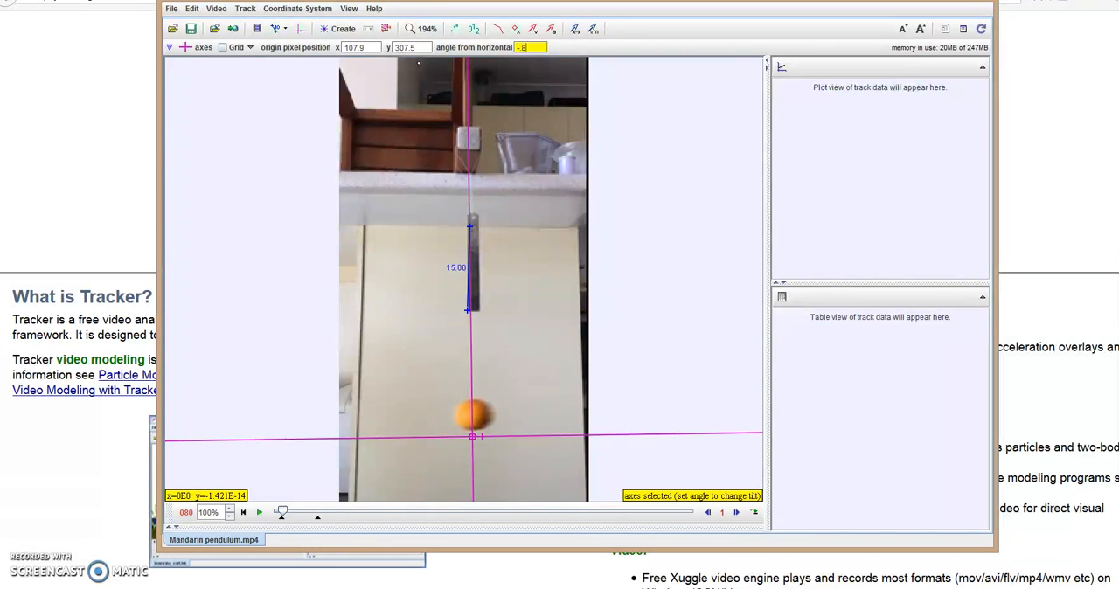
pyautogui.press('Return')
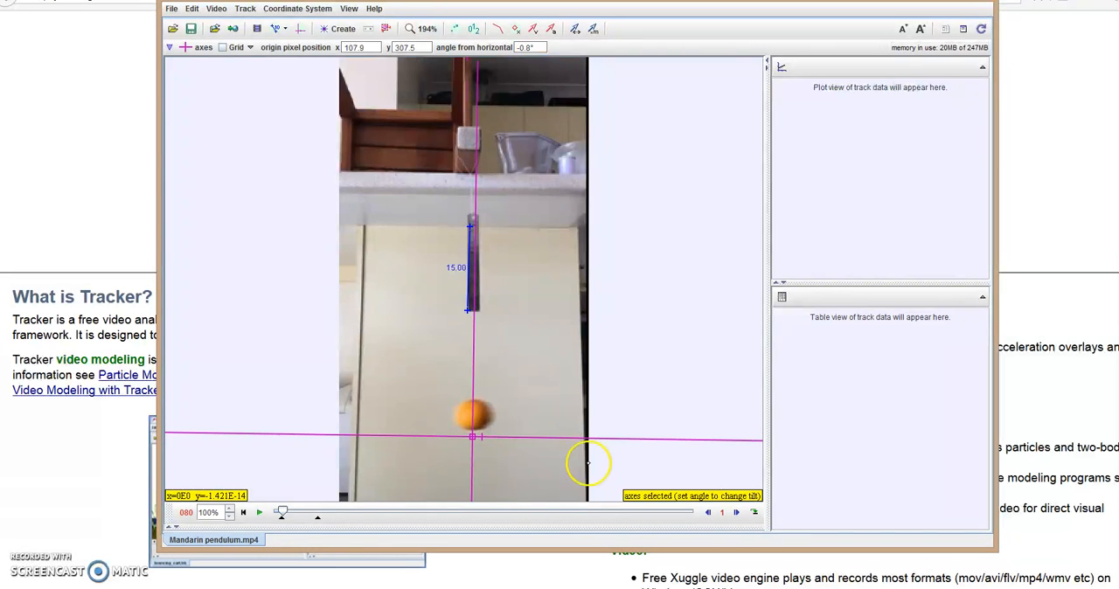
pyautogui.moveTo(473, 436)
pyautogui.mouseDown()
pyautogui.moveTo(480, 232)
pyautogui.moveTo(468, 431)
pyautogui.mouseUp()
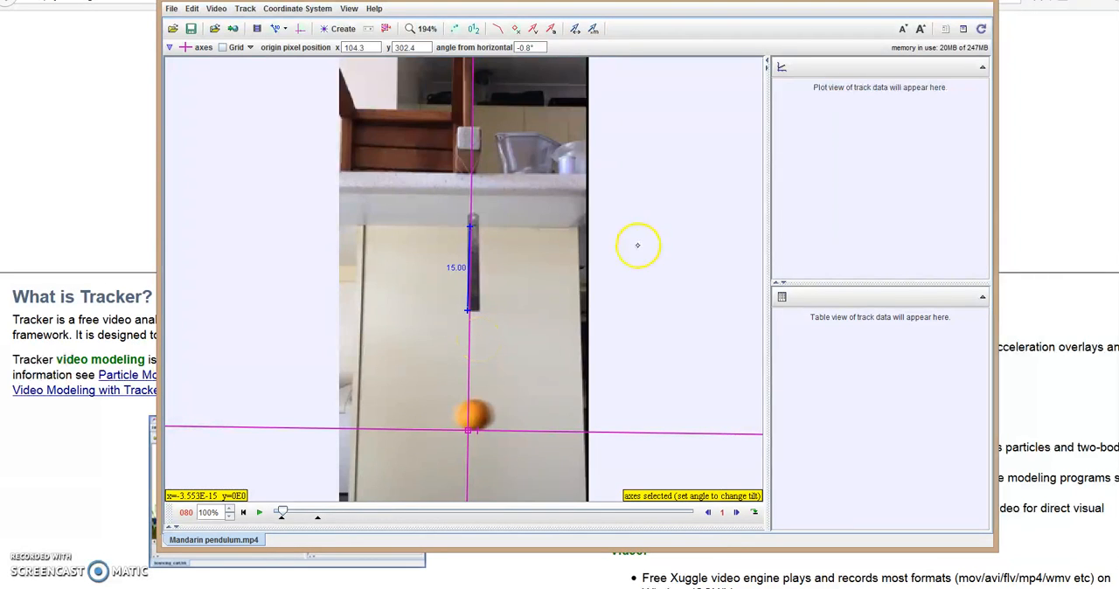
# Create a new point mass track and rename it mandarin.
pyautogui.click(243, 9)
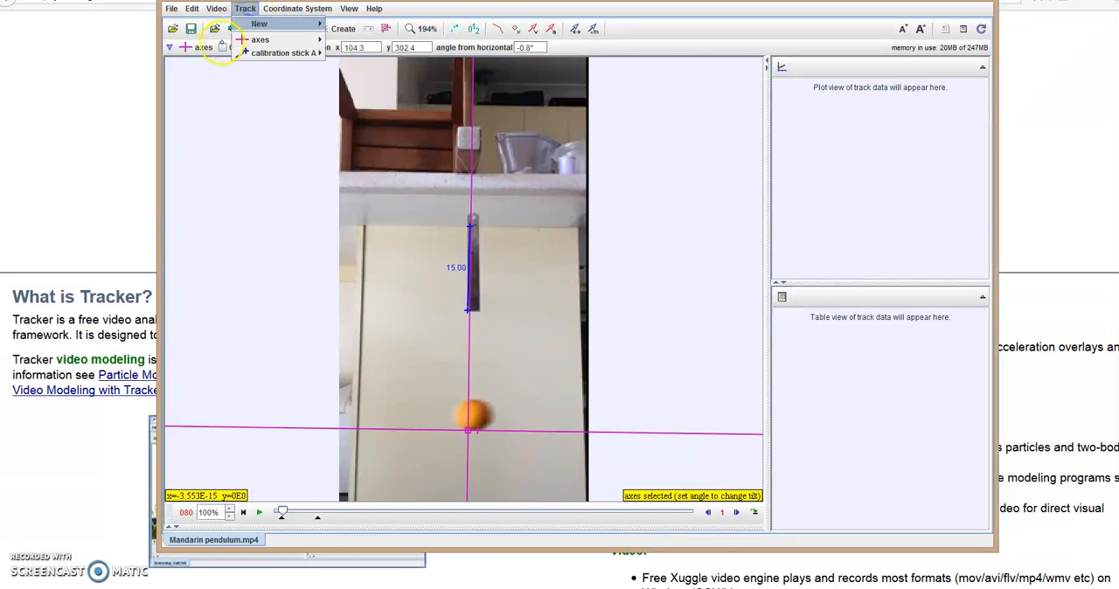
pyautogui.moveTo(264, 25)
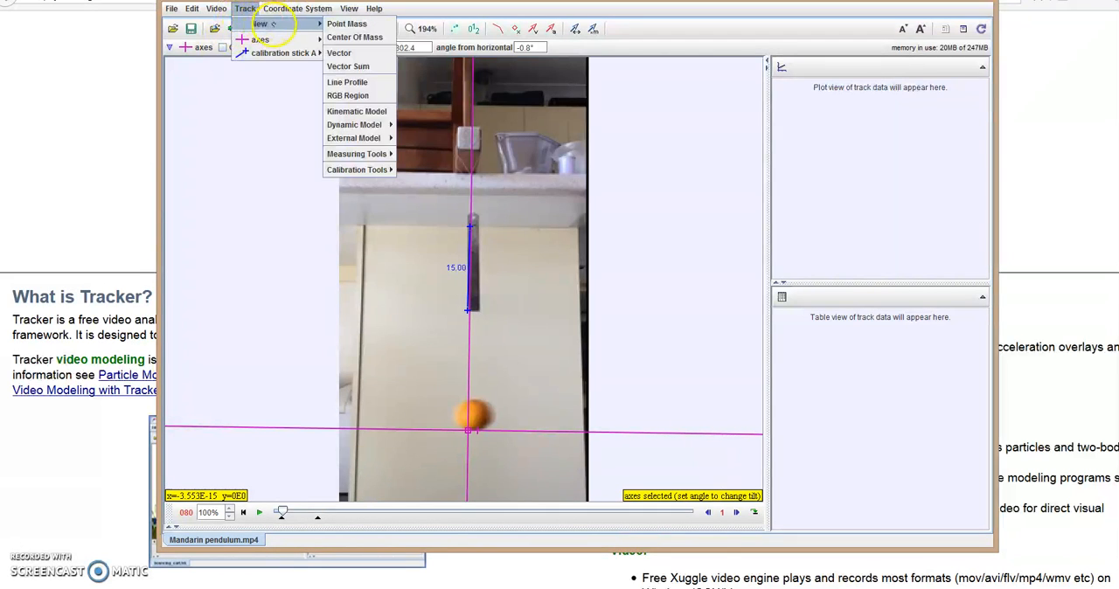
pyautogui.click(349, 23)
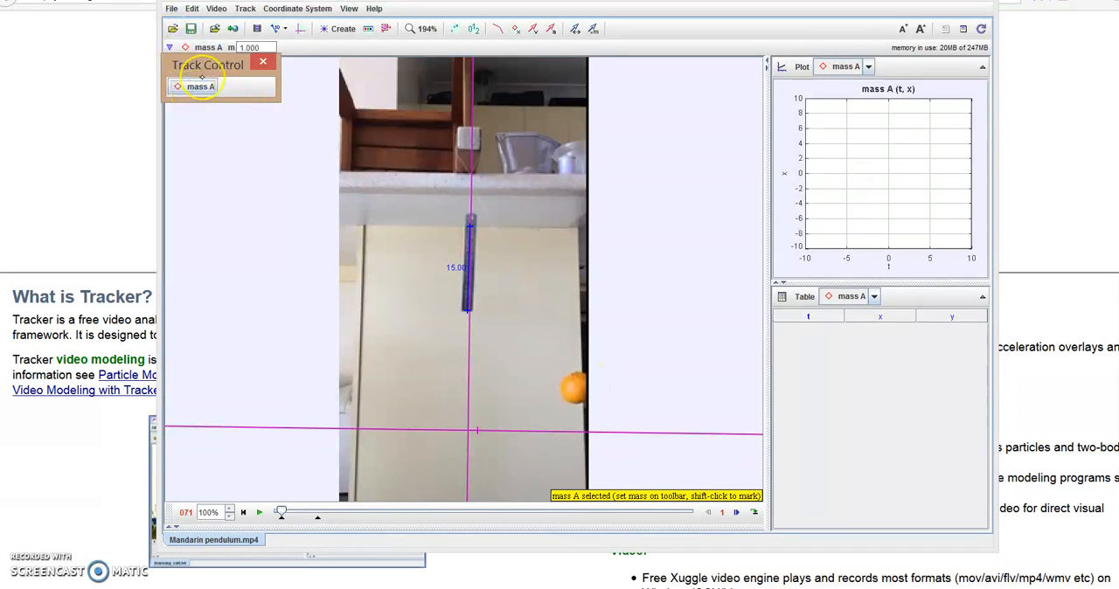
pyautogui.click(200, 85)
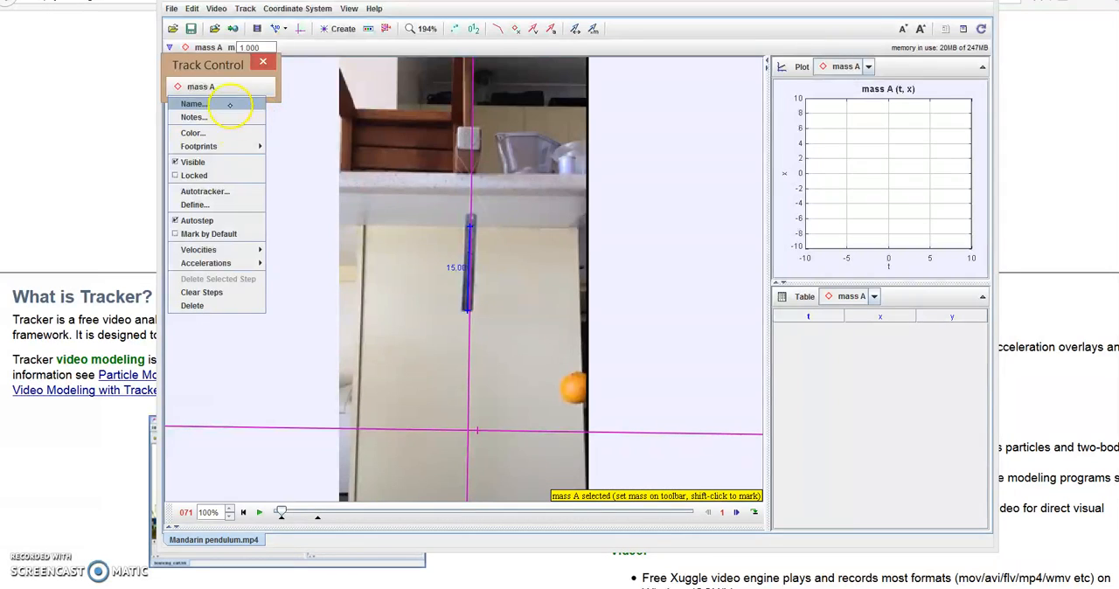
pyautogui.click(202, 104)
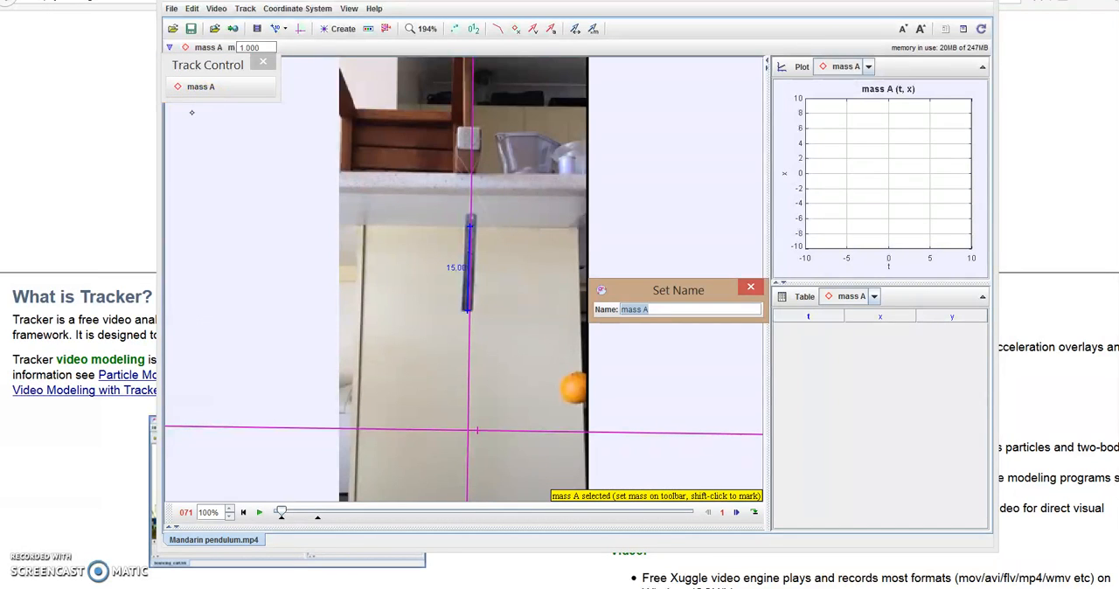
pyautogui.write('mandarin')
pyautogui.press('Return')
# Open the Autotracker for the mandarin track and create a key frame on the mandarin at frame 71.
pyautogui.click(208, 89)
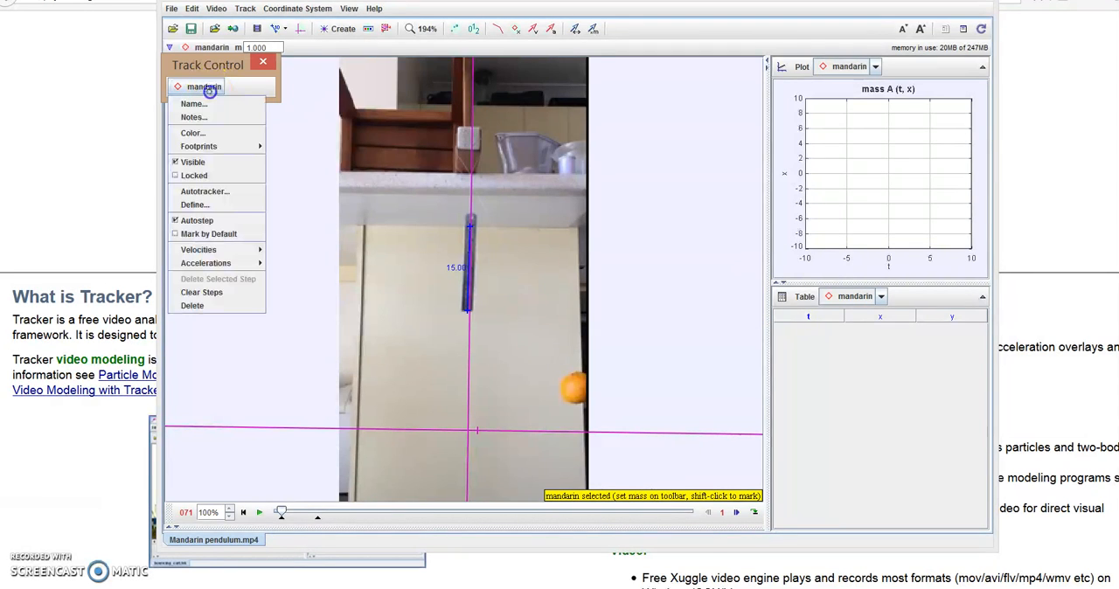
pyautogui.click(205, 190)
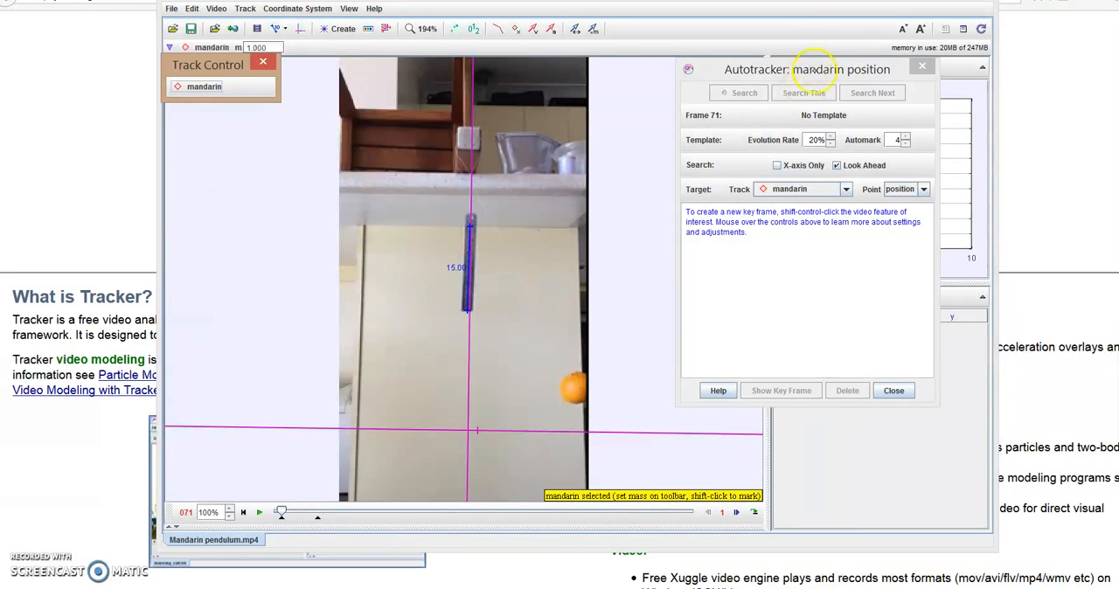
pyautogui.moveTo(828, 72); pyautogui.dragTo(809, 90)
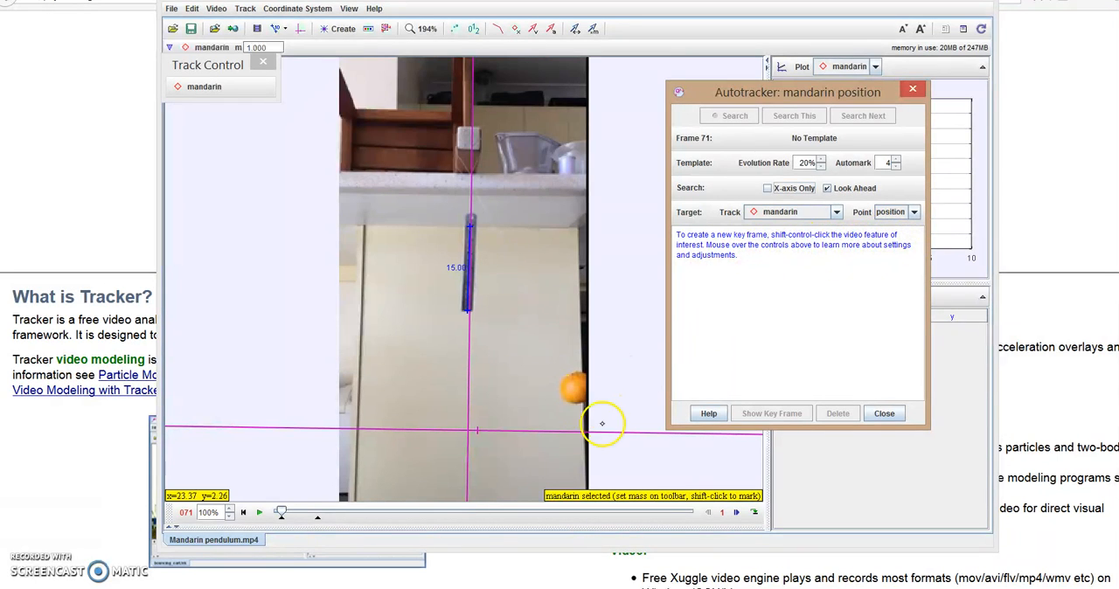
pyautogui.hotkey('ctrl', 'shift')
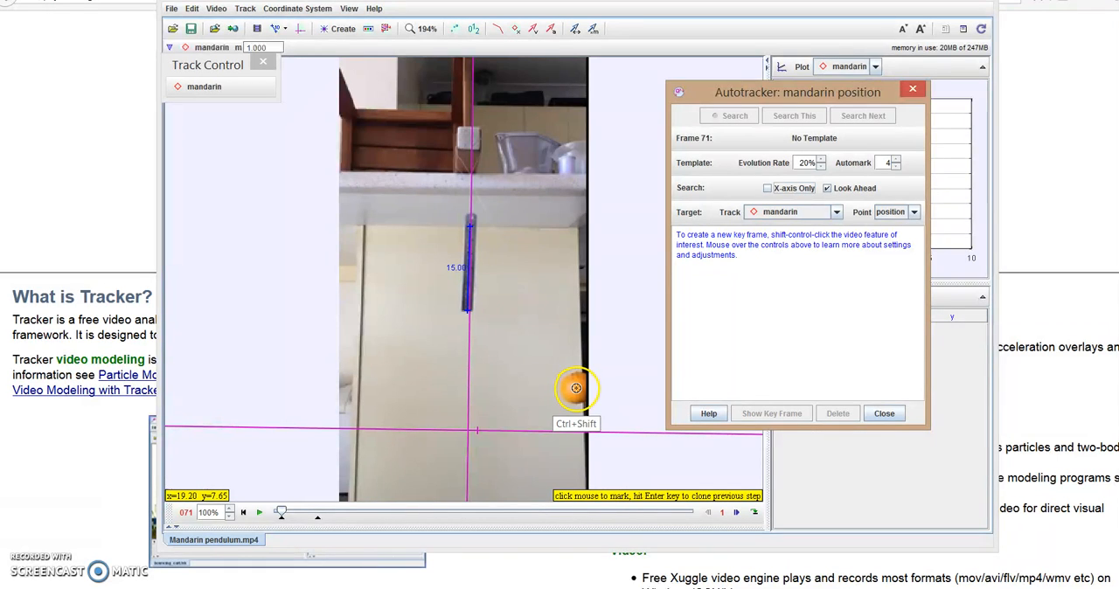
pyautogui.keyDown('ctrl'); pyautogui.keyDown('shift'); pyautogui.click(575, 389); pyautogui.keyUp('shift'); pyautogui.keyUp('ctrl')
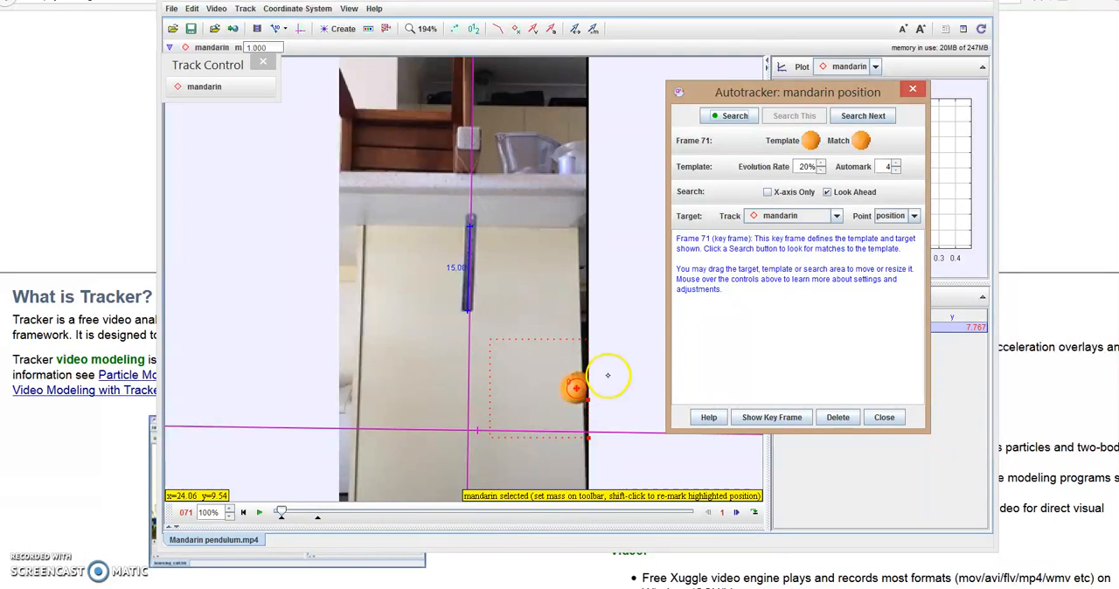
# Set the template evolution rate to 20%, run the automatic search through frame 392, and close the Autotracker.
pyautogui.moveTo(820, 146)
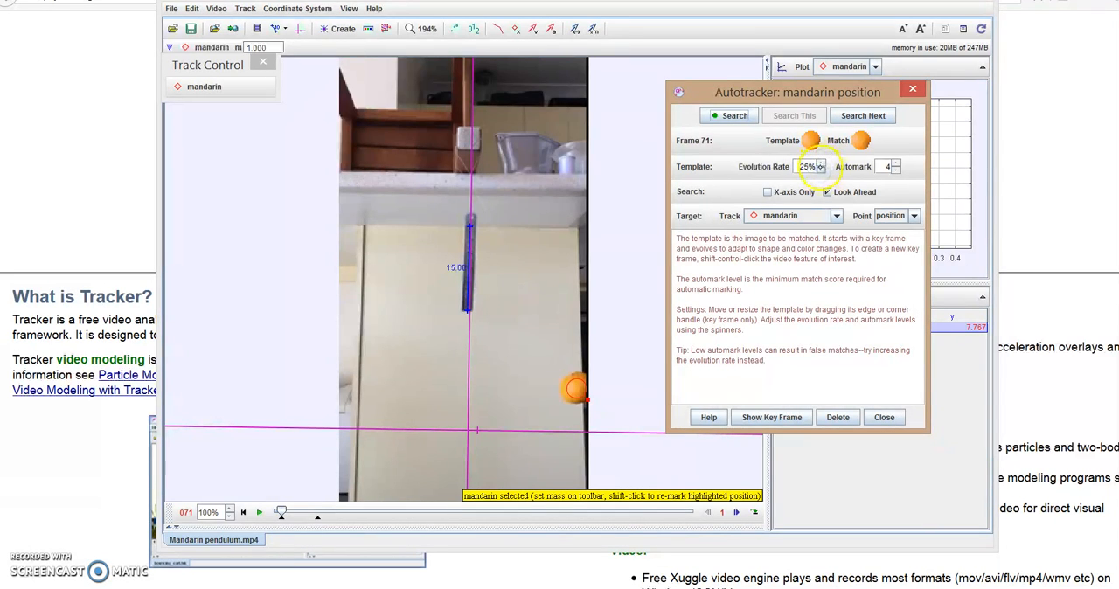
pyautogui.click(820, 169)
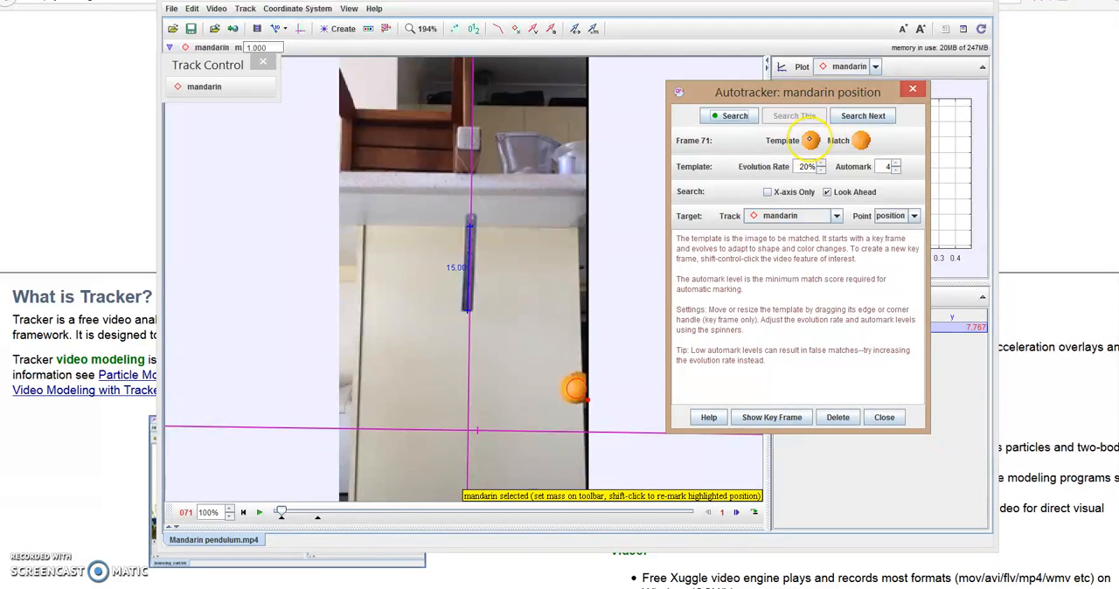
pyautogui.click(729, 116)
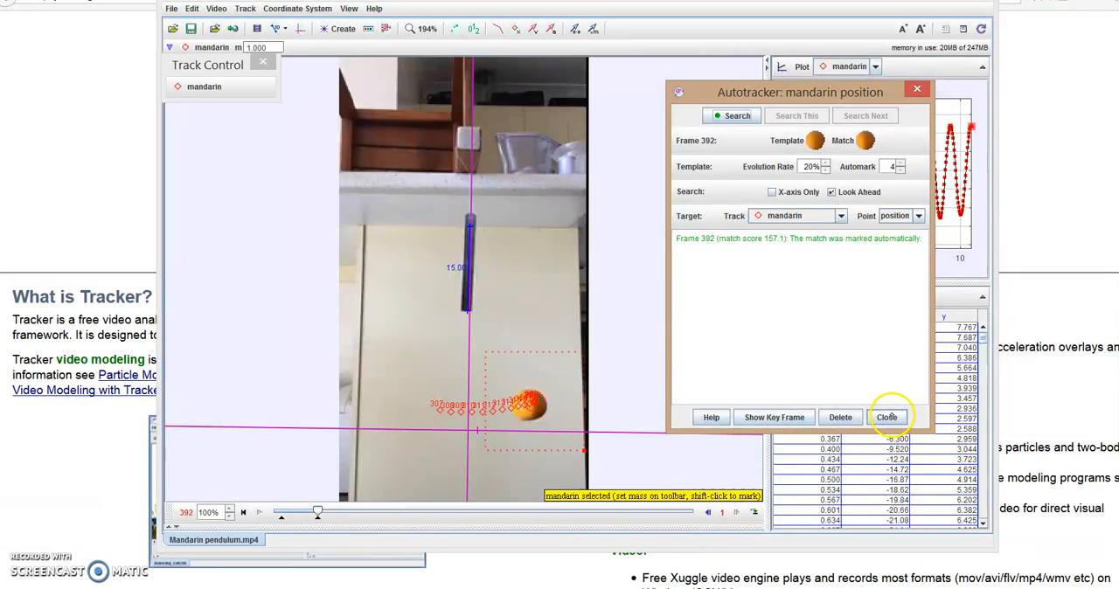
pyautogui.click(886, 418)
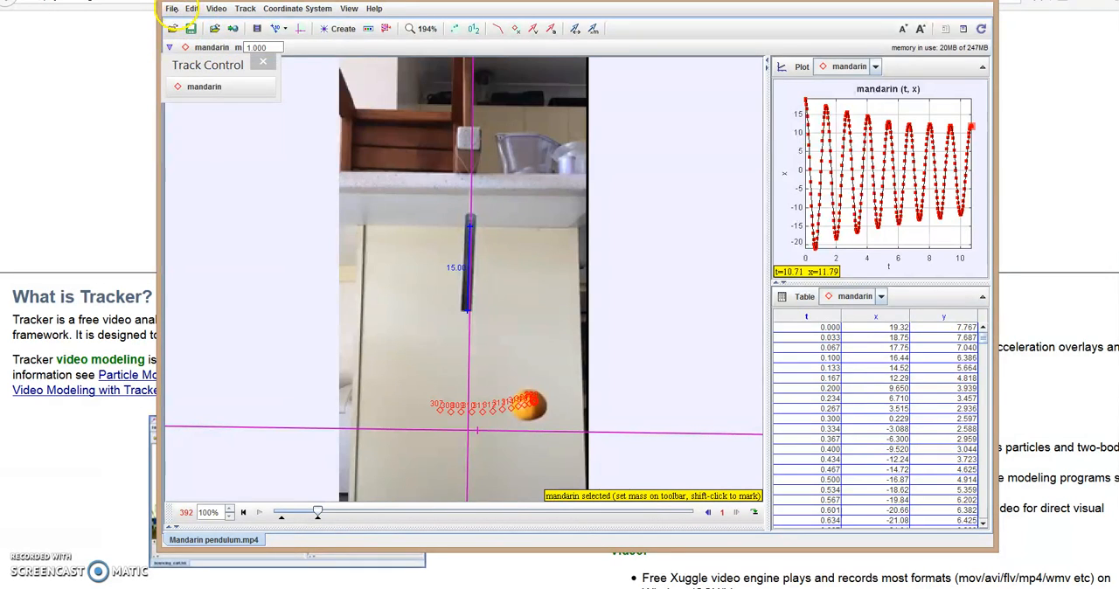
# Start a data file export of the mandarin table with all cells, numbers as formatted and comma as delimiter.
pyautogui.click(171, 9)
pyautogui.moveTo(253, 211)
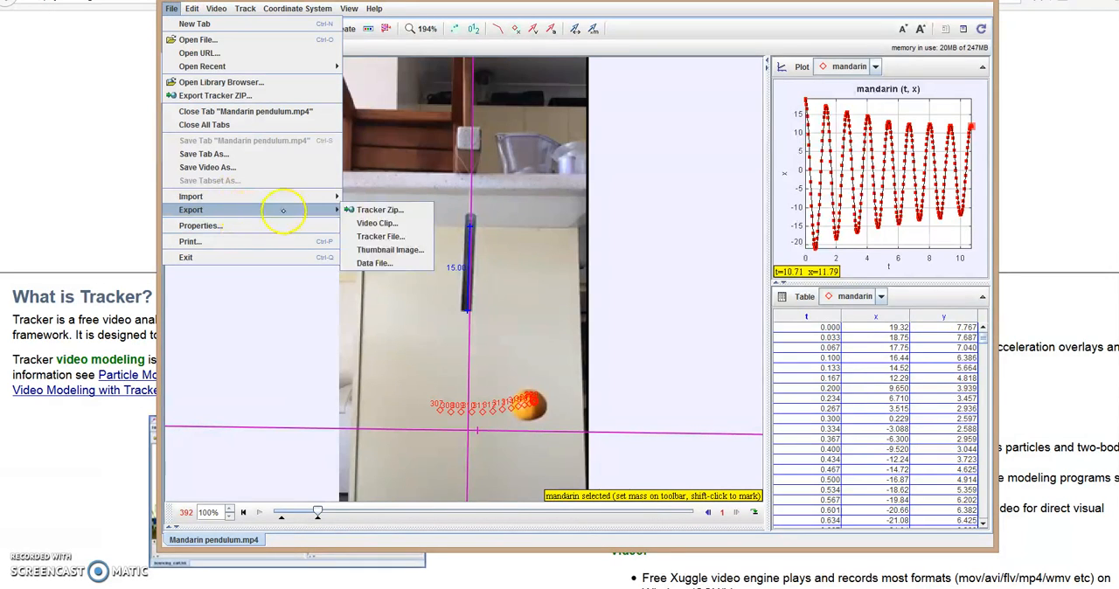
pyautogui.click(382, 263)
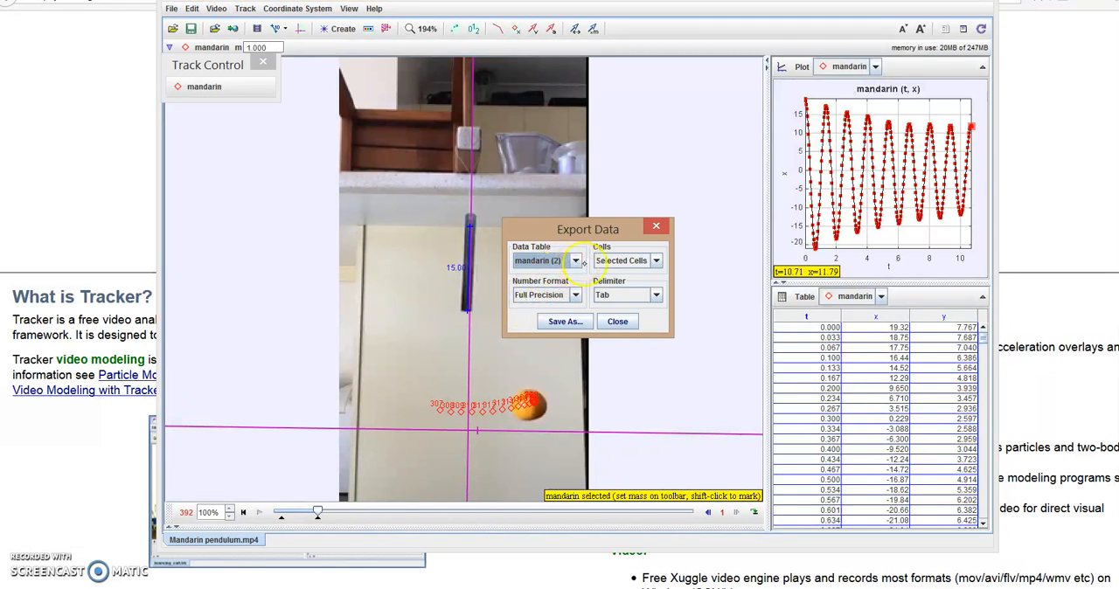
pyautogui.click(622, 261)
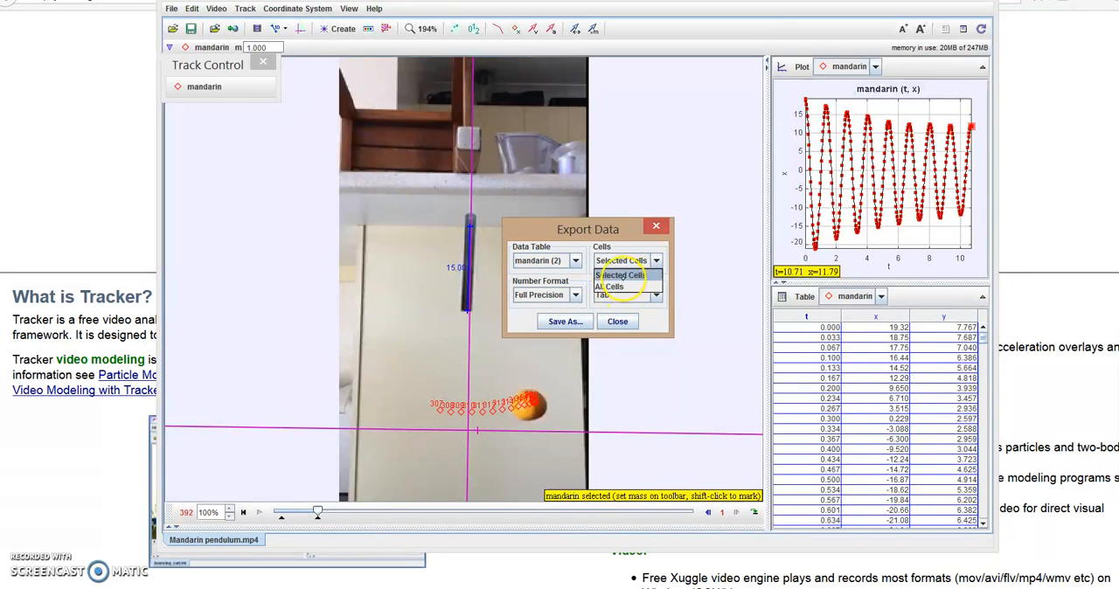
pyautogui.click(612, 286)
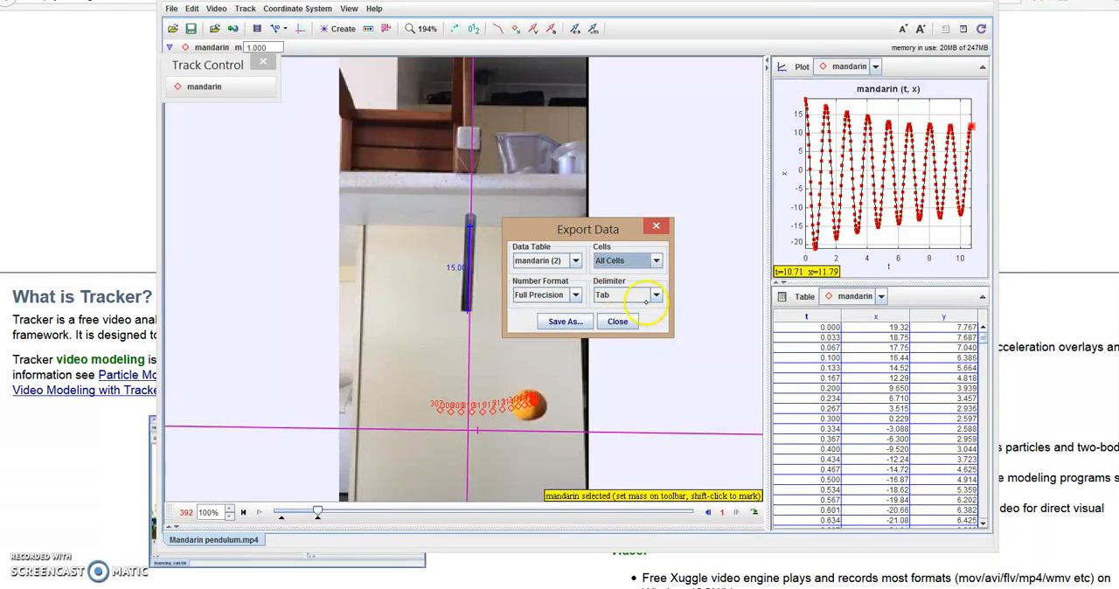
pyautogui.click(570, 296)
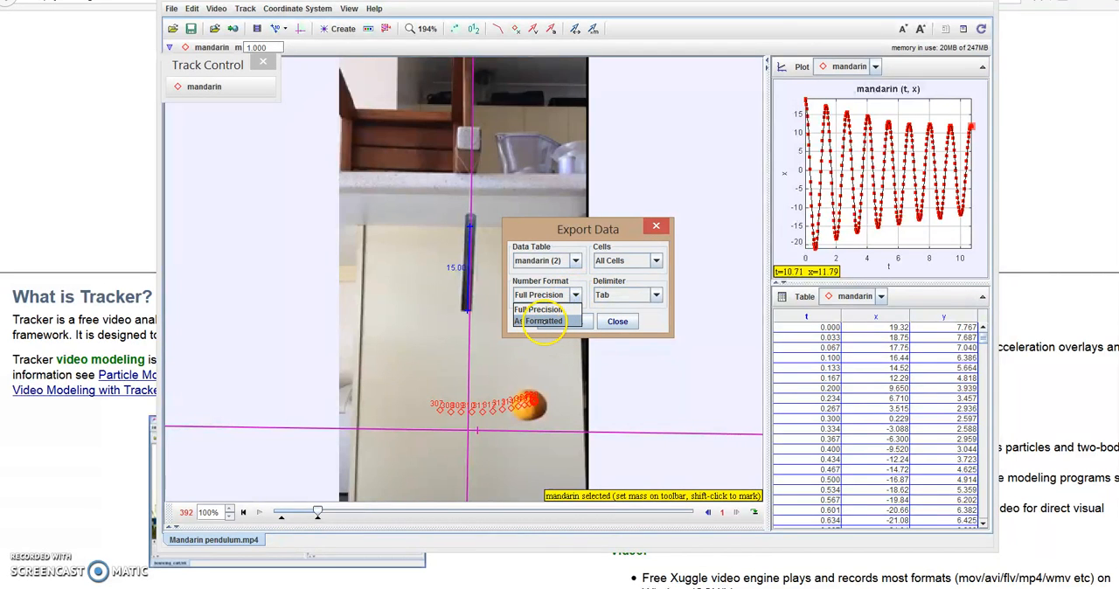
pyautogui.click(542, 322)
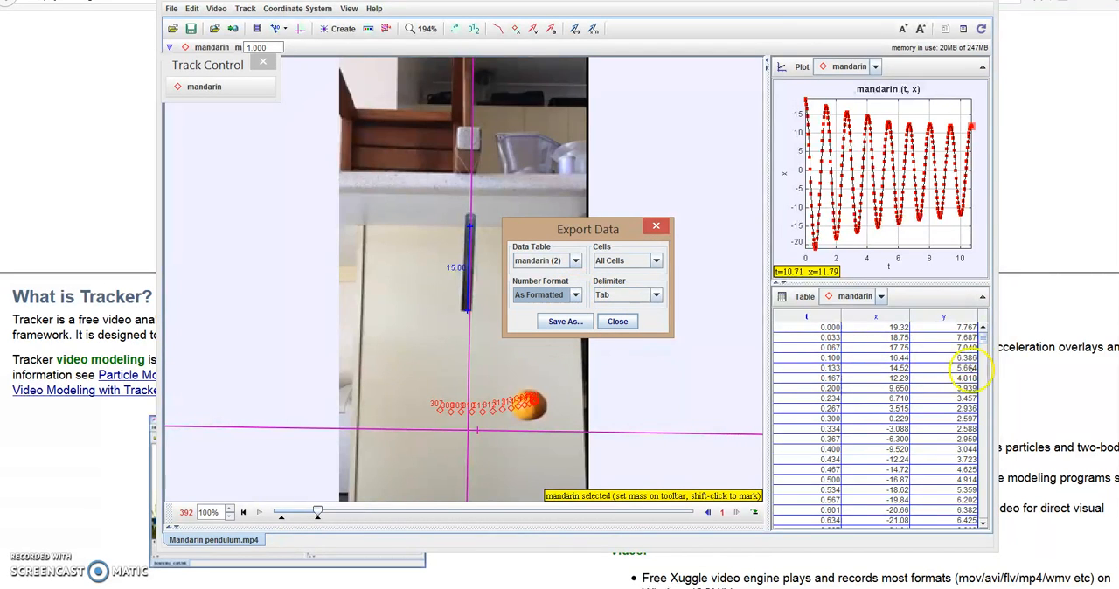
pyautogui.click(655, 294)
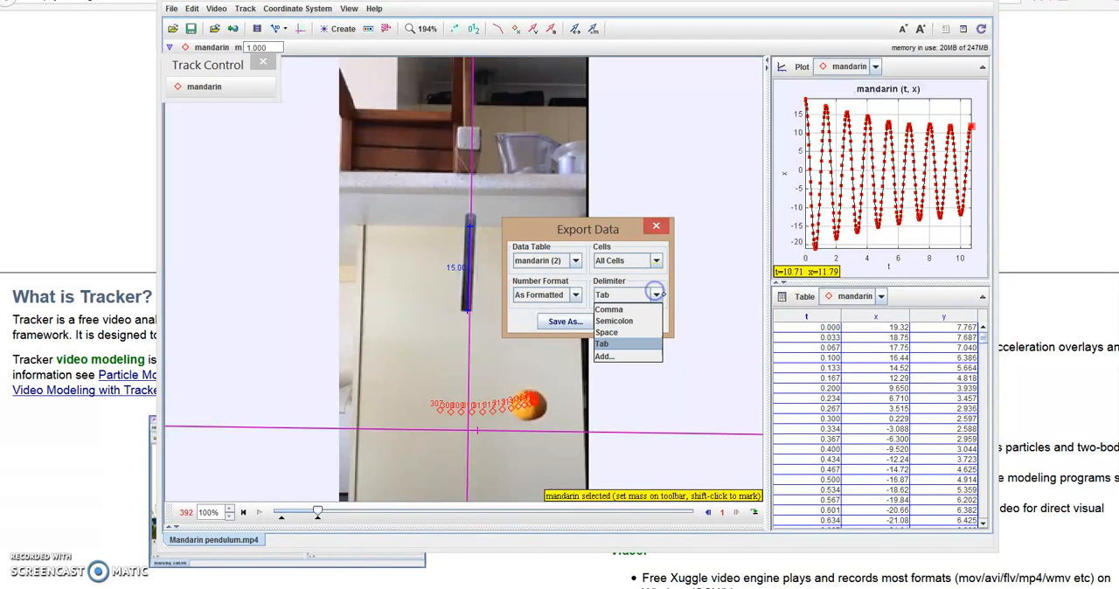
pyautogui.click(609, 309)
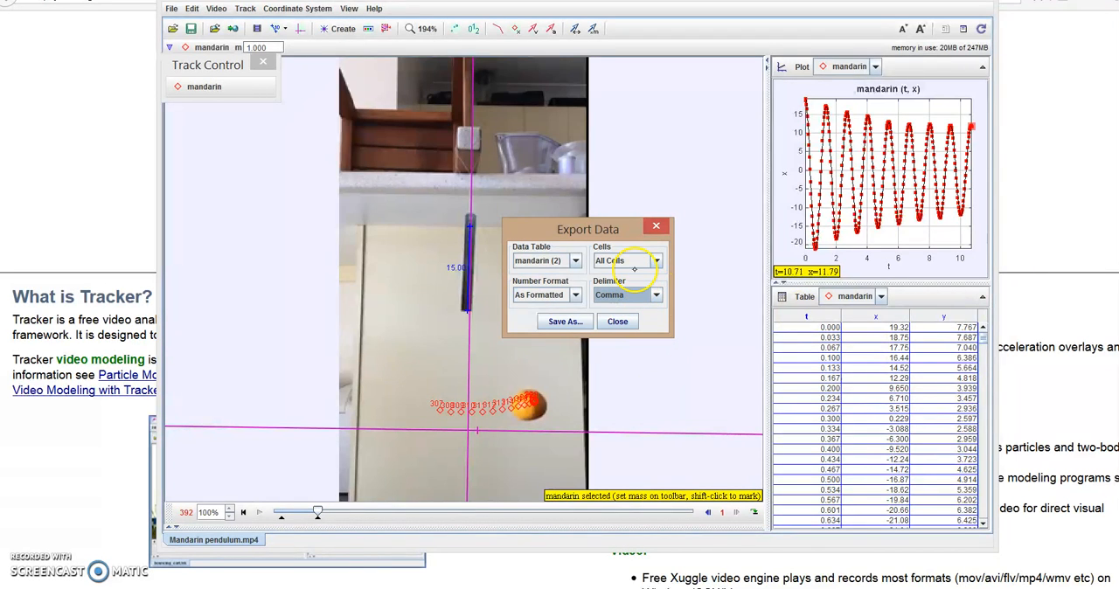
# Save the exported data as mandarin.csv in the Data folder and close the export dialog.
pyautogui.click(565, 321)
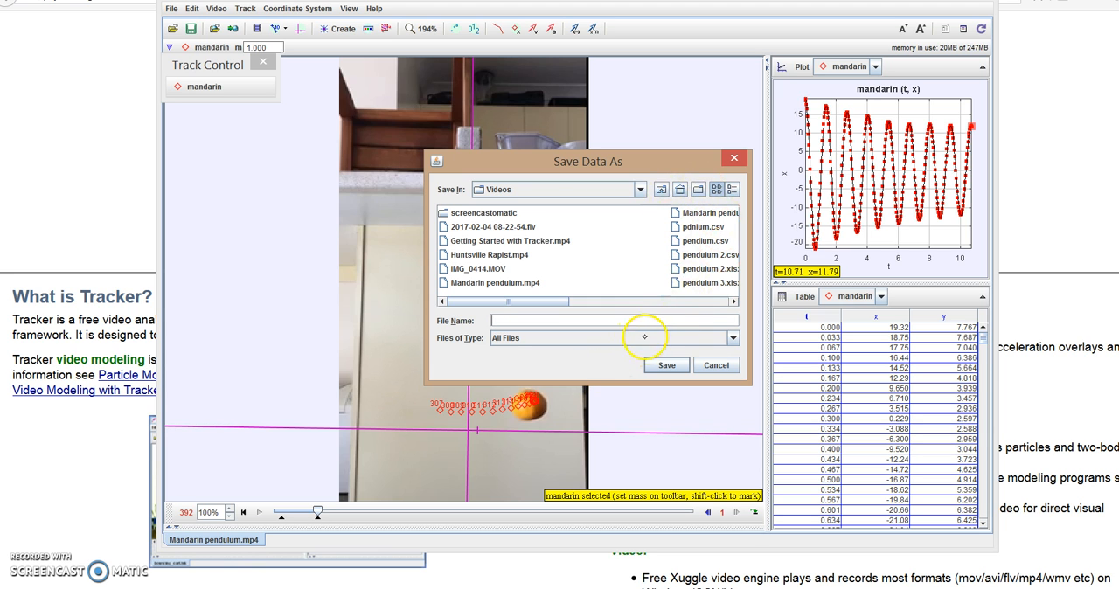
pyautogui.moveTo(545, 302); pyautogui.dragTo(653, 307)
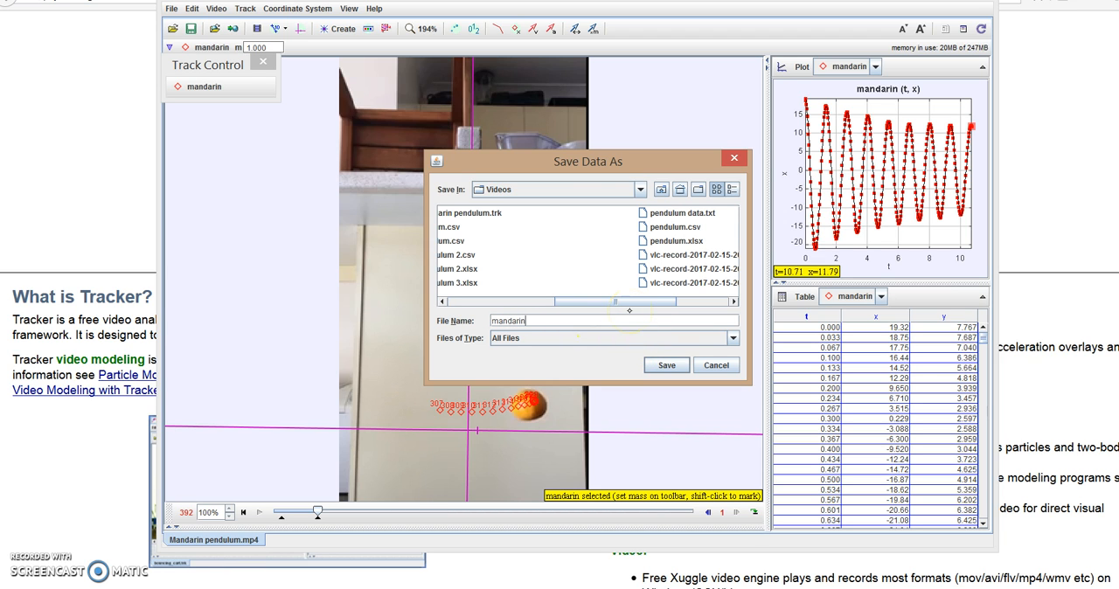
pyautogui.click(640, 189)
pyautogui.click(516, 225)
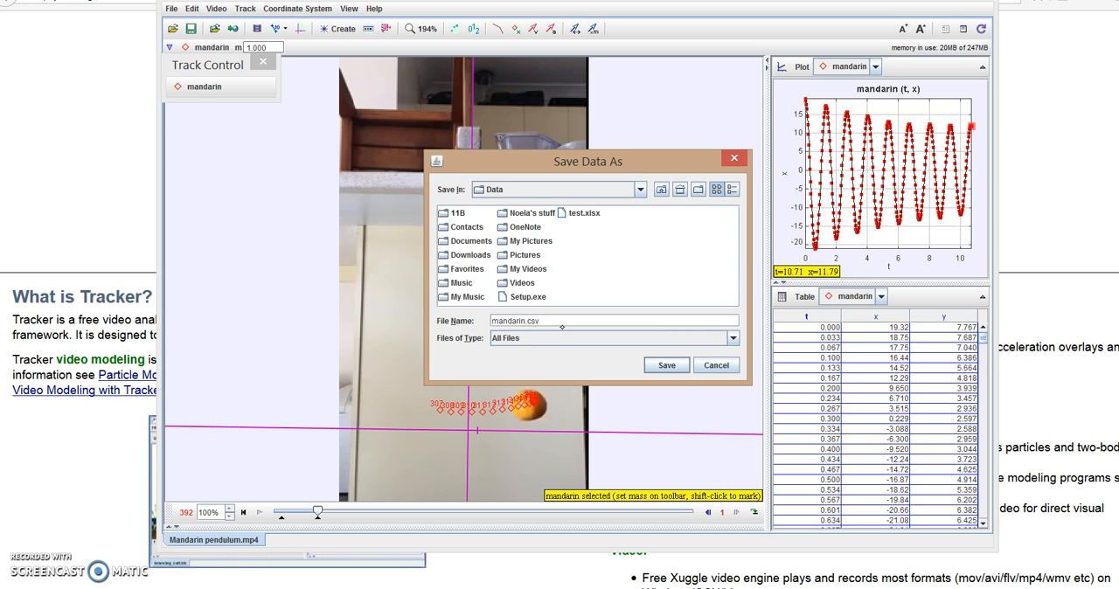
pyautogui.click(667, 366)
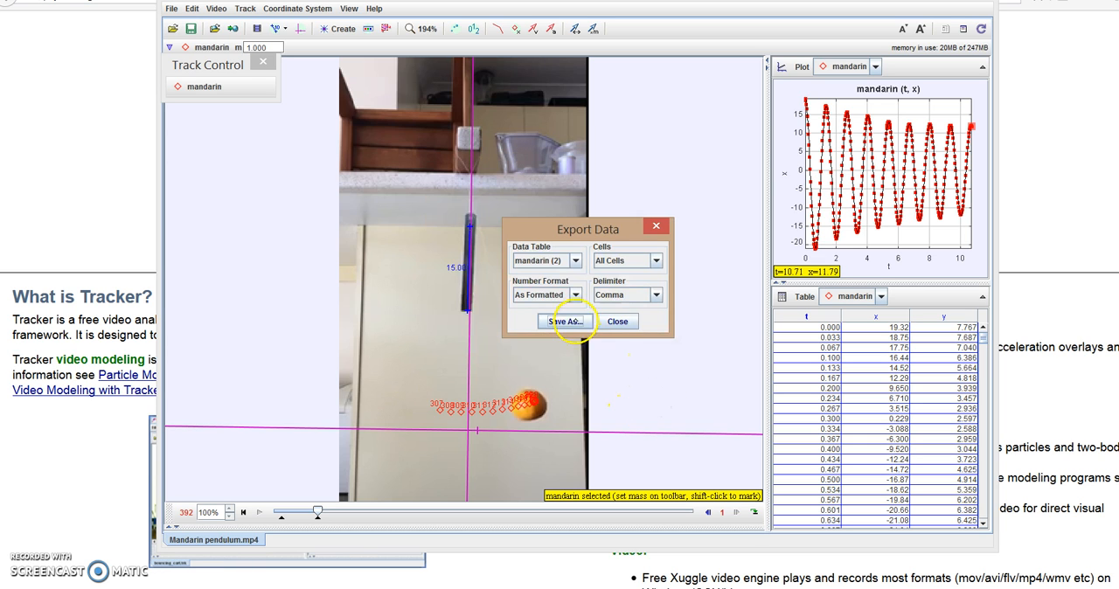
pyautogui.click(618, 322)
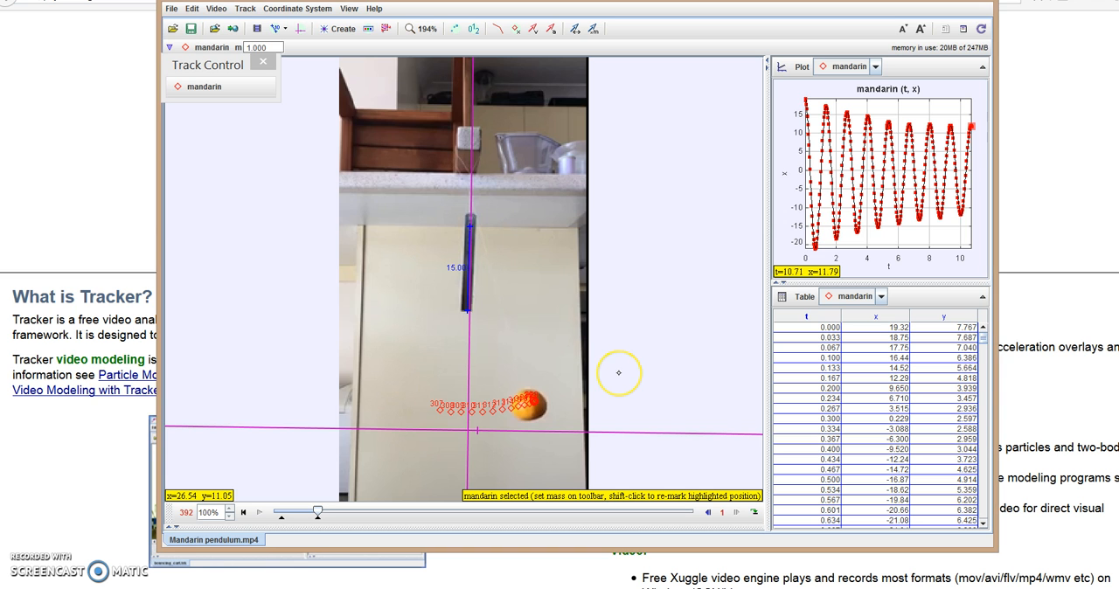
# Switch to File Explorer and open mandarin.csv from the Data folder in Excel.
pyautogui.hotkey('alt', 'Tab')
pyautogui.hotkey('alt', 'Tab')
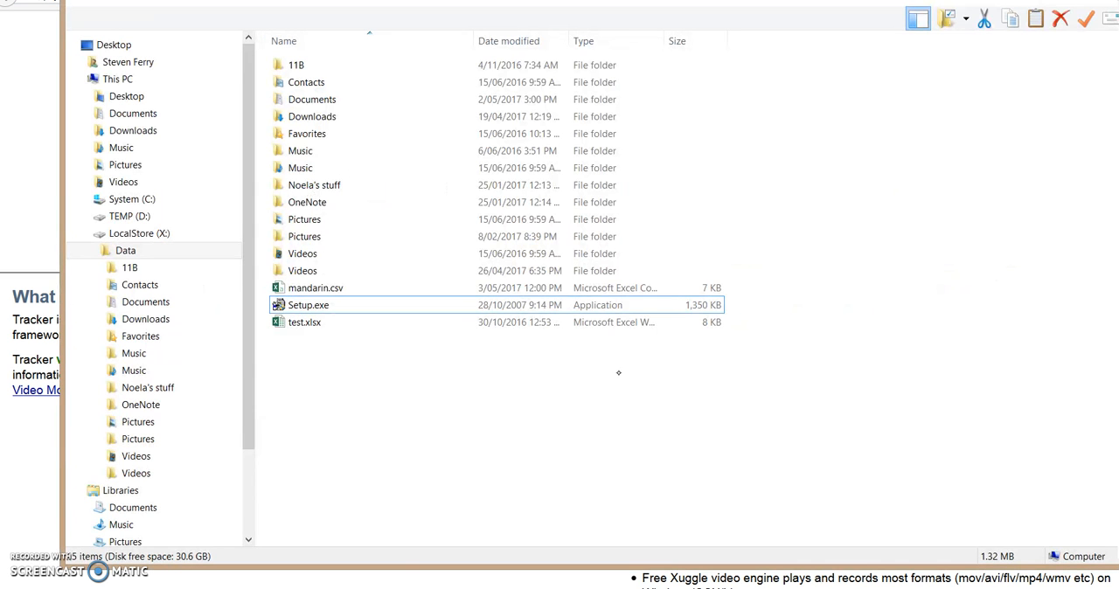
pyautogui.click(310, 300)
pyautogui.click(311, 283)
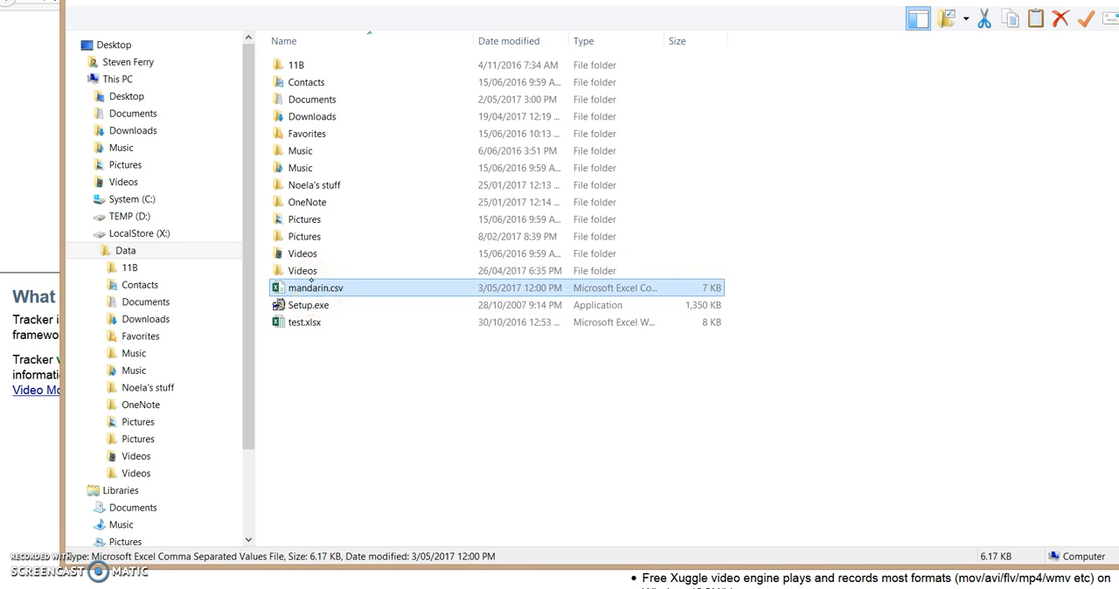
pyautogui.doubleClick(311, 281)
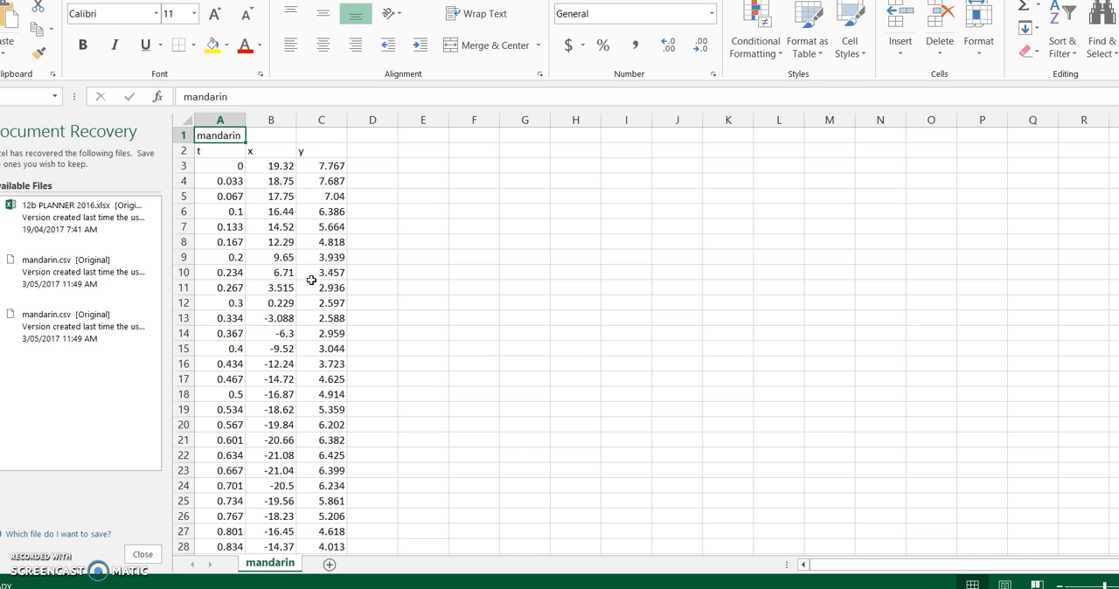
# Save the file in the Data folder as an Excel Workbook named mandarin.xlsx.
pyautogui.click(7, 1)
pyautogui.press('a')
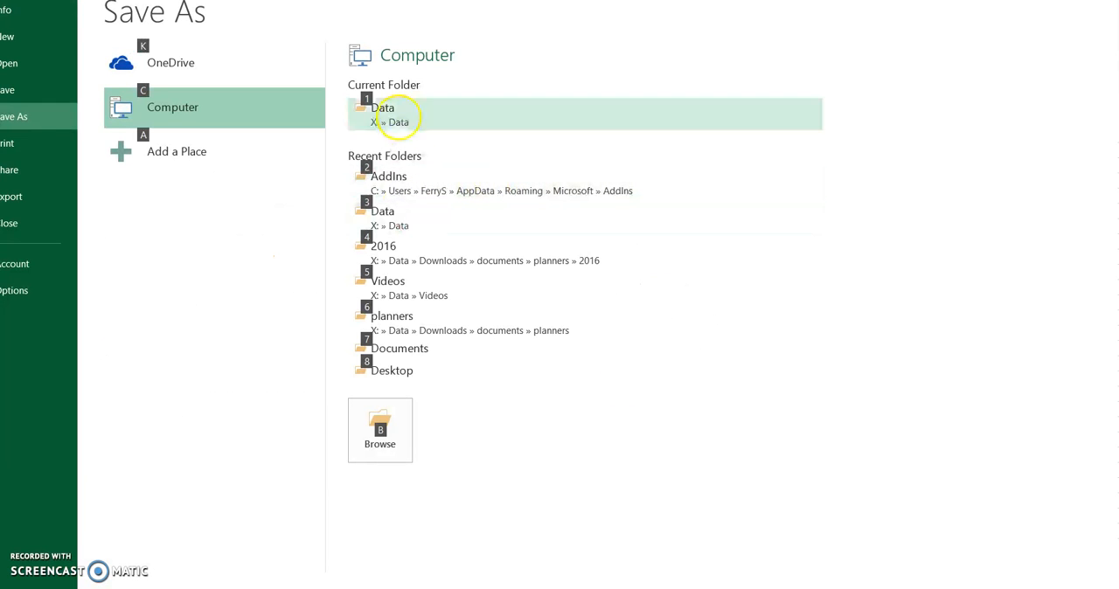
pyautogui.click(393, 115)
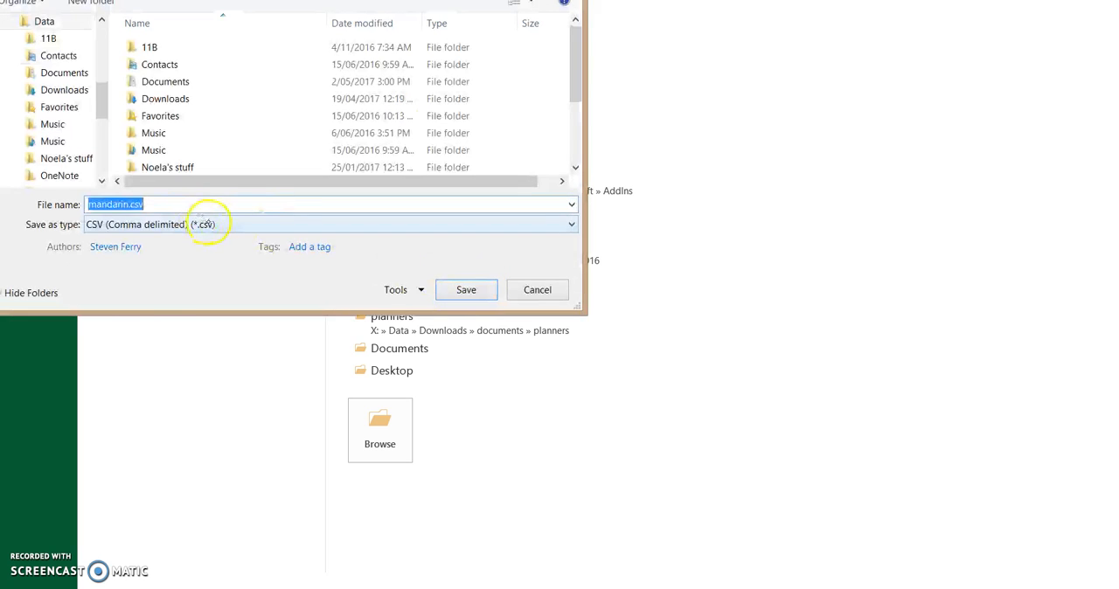
pyautogui.click(219, 225)
pyautogui.click(178, 239)
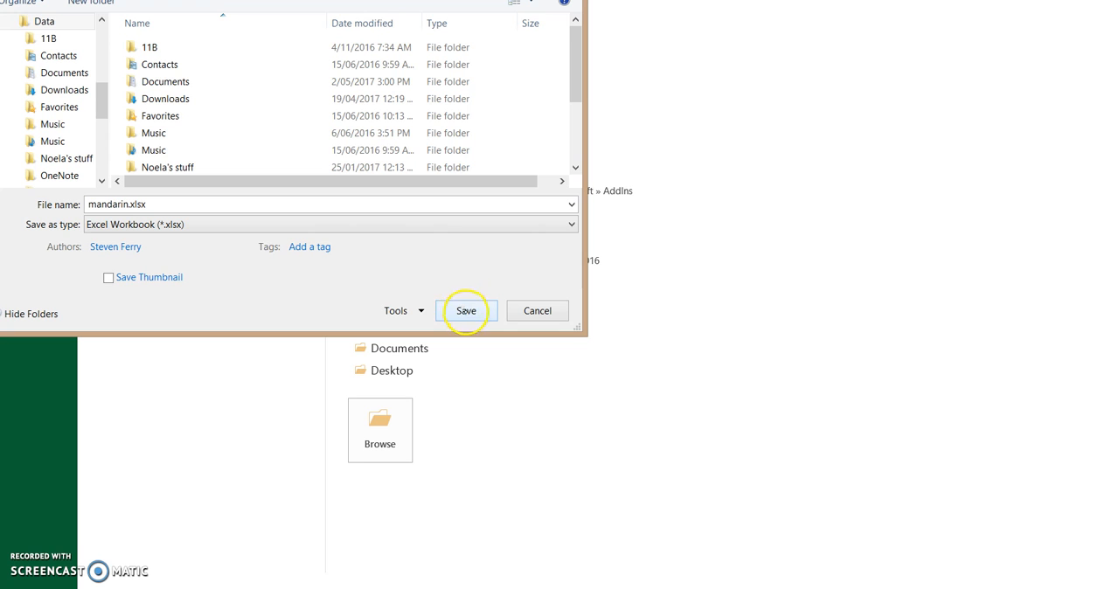
pyautogui.click(464, 306)
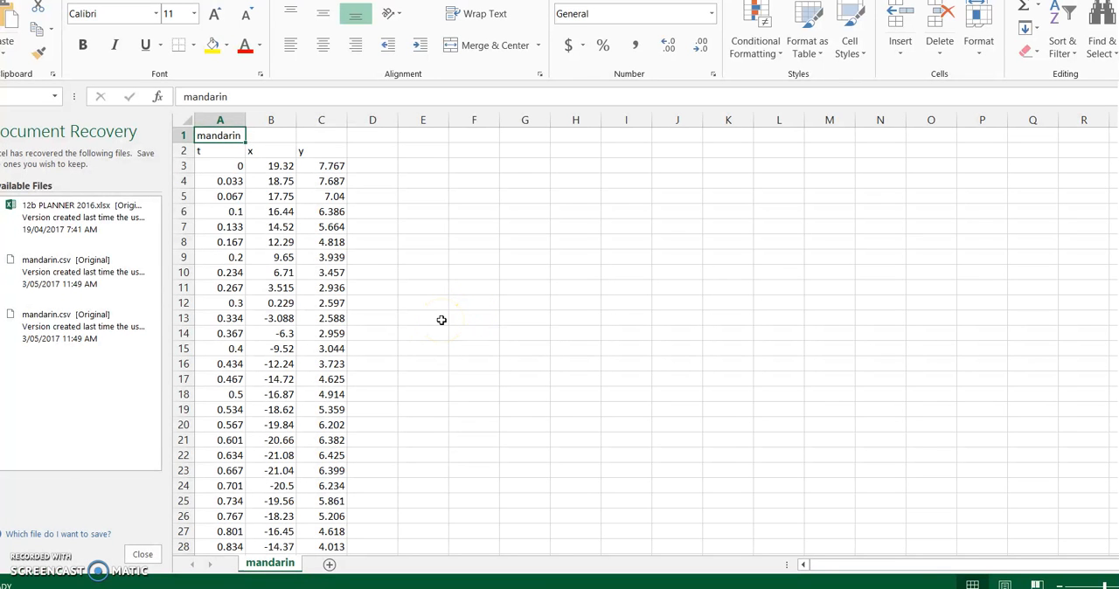
# Move the cell selection down to A4 in the time column.
pyautogui.press('Down')
pyautogui.press('Down')
pyautogui.press('Down')
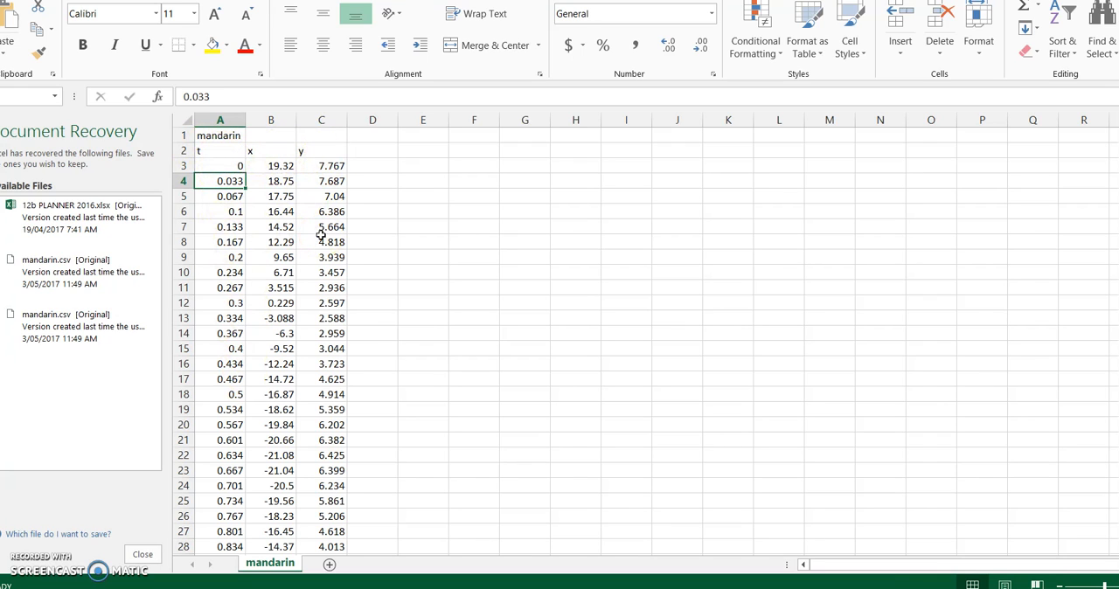
# Try to insert a scatter chart of x against t from the data in A2:B324.
pyautogui.hotkey('ctrl', 'Down')
pyautogui.hotkey('shift', 'Right')
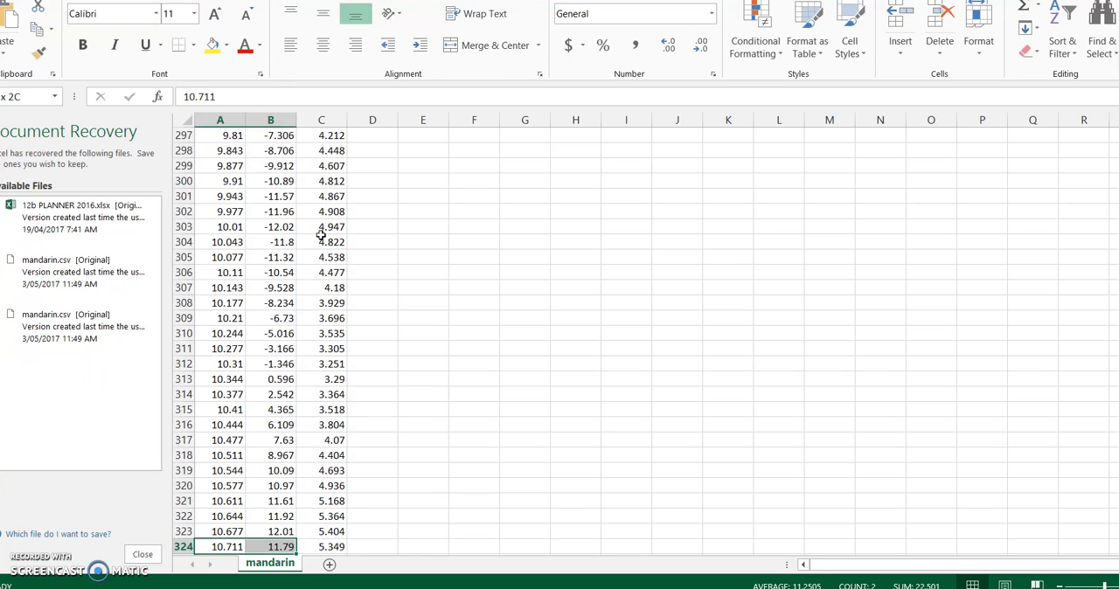
pyautogui.hotkey('ctrl', 'shift', 'Up')
pyautogui.hotkey('ctrl', 'q')
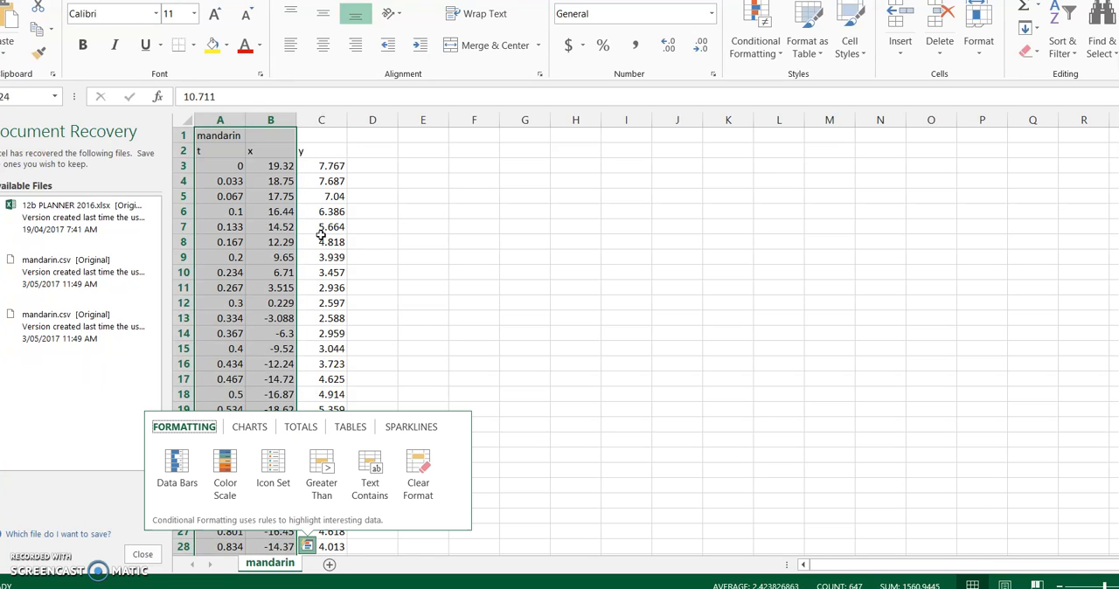
pyautogui.press('Escape')
pyautogui.hotkey('shift', 'Down')
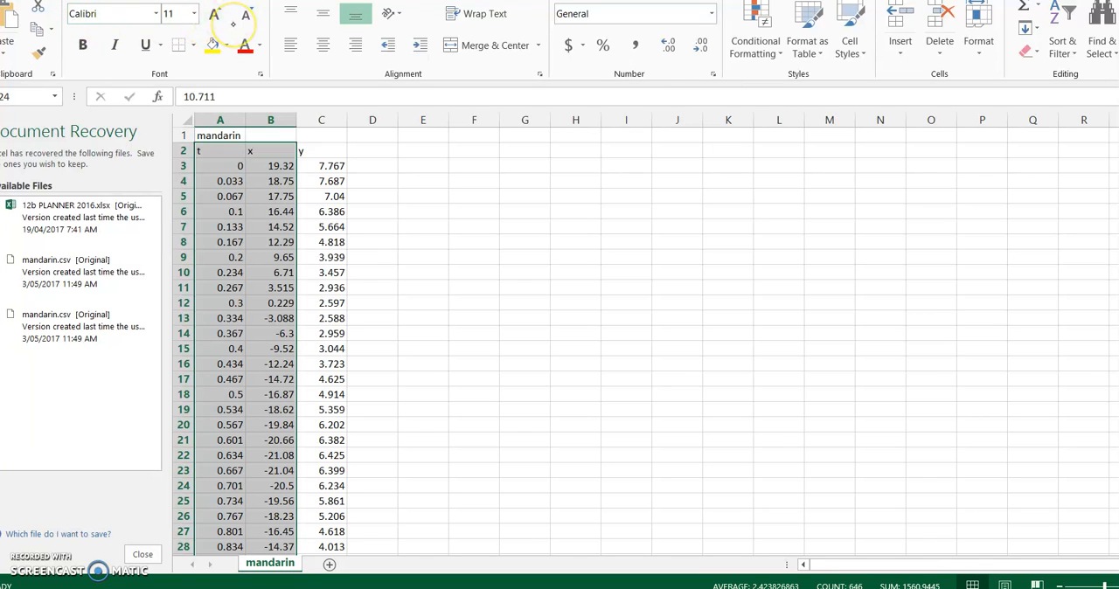
pyautogui.hotkey('alt', 'n')
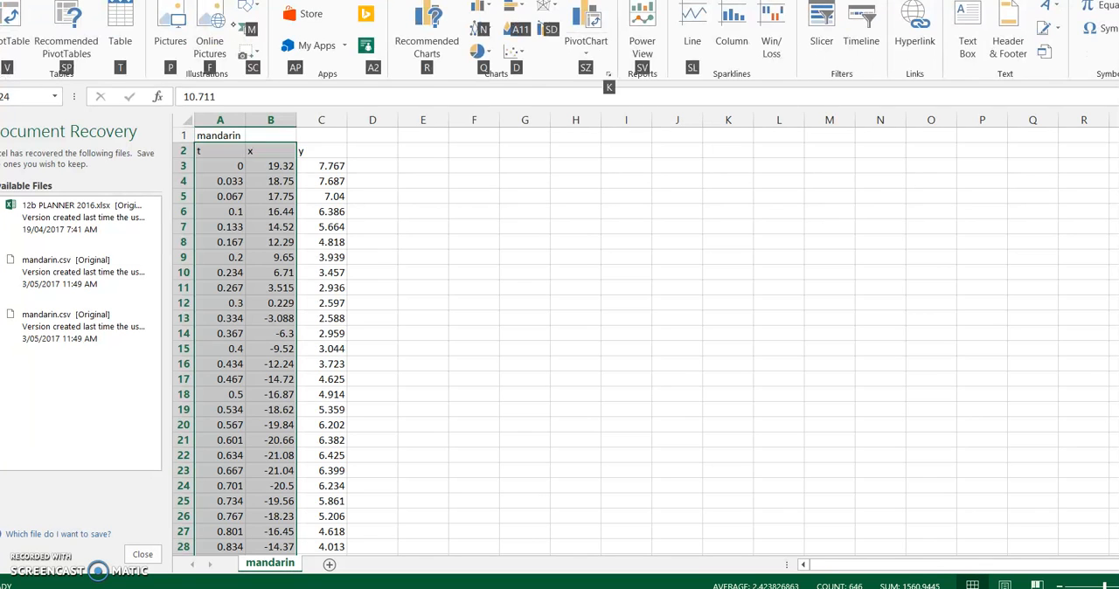
pyautogui.click(517, 54)
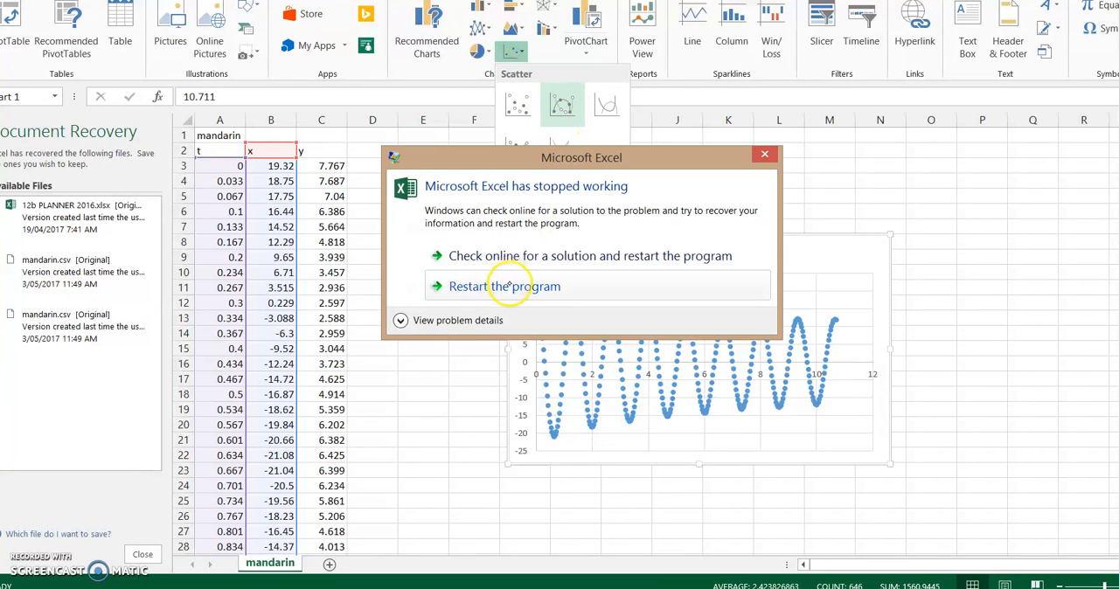
# Dismiss the crash message, cancel the program restart, and open mandarin.xlsx from the Data folder.
pyautogui.click(505, 287)
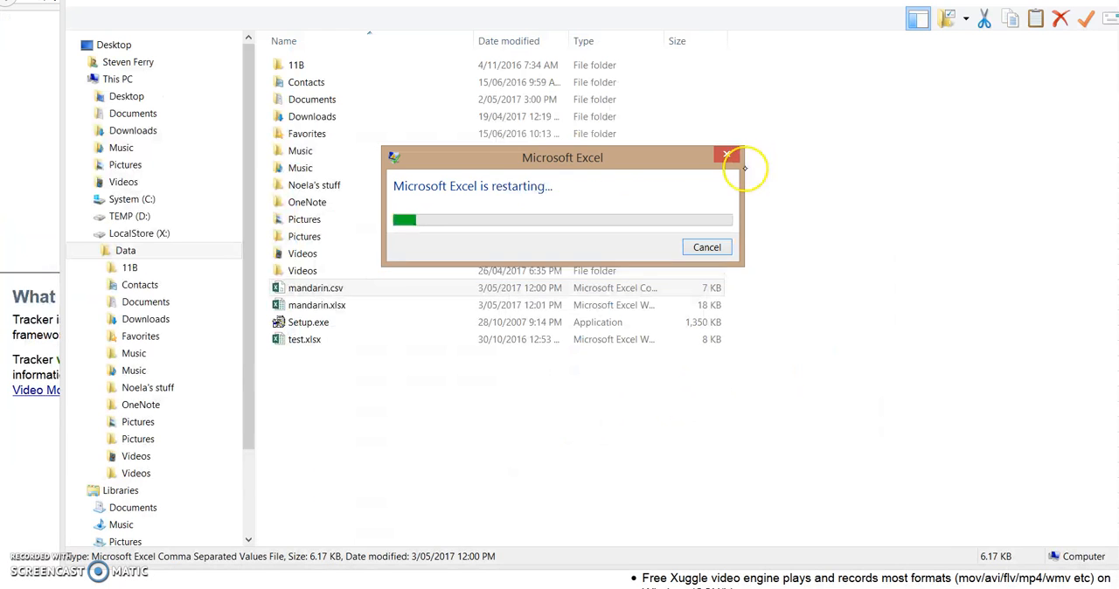
pyautogui.click(707, 248)
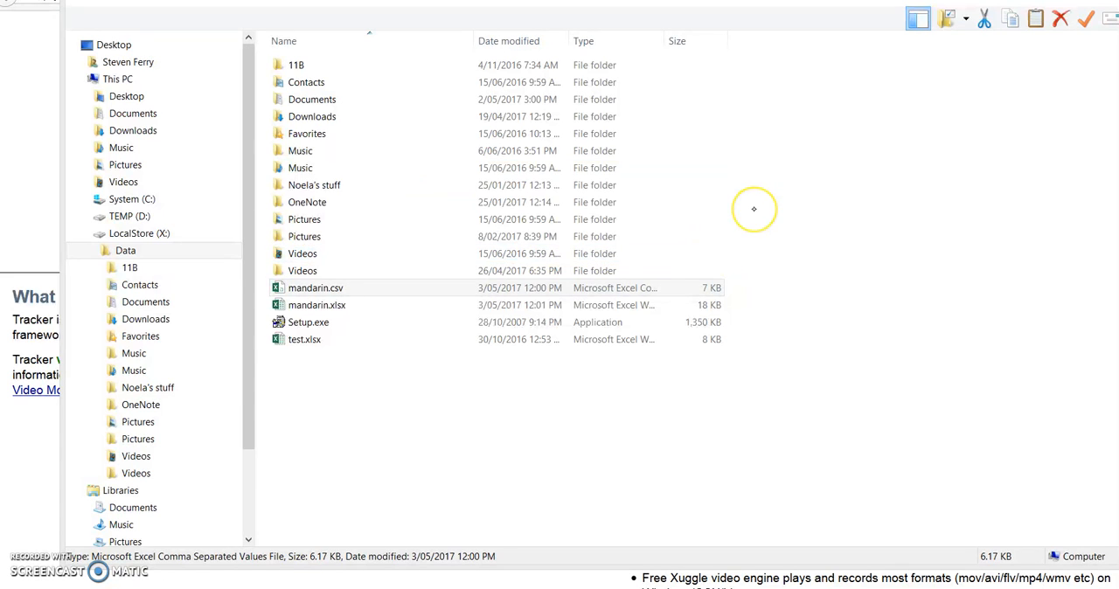
pyautogui.press('Down')
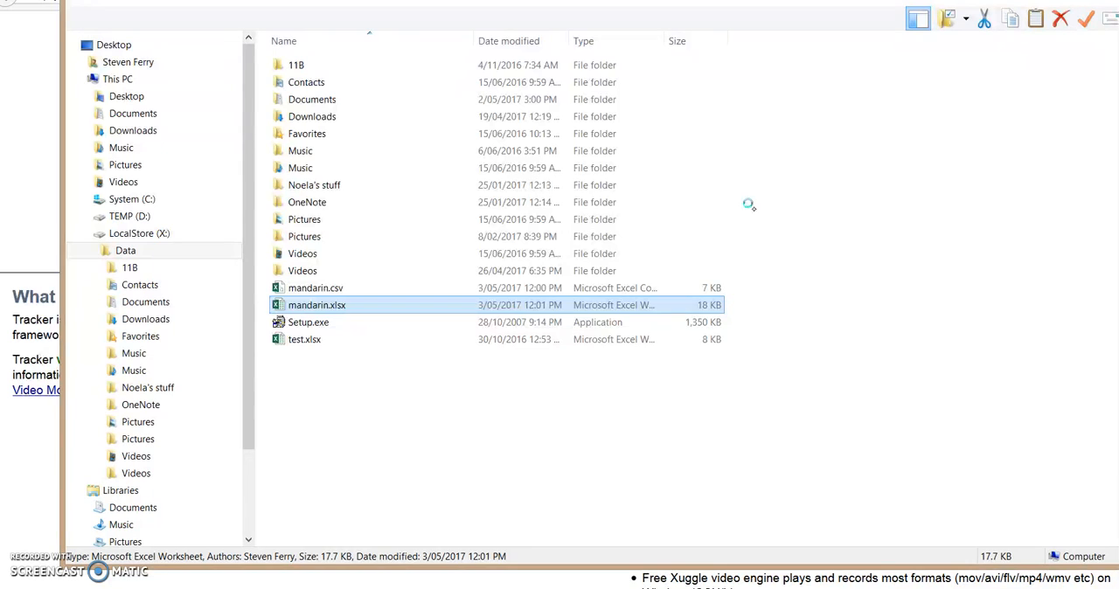
# Insert a scatter chart with straight lines and no markers from the t and x data in A2:B324.
pyautogui.press('Down')
pyautogui.press('Down')
pyautogui.hotkey('ctrl', 'Down')
pyautogui.hotkey('shift', 'Right')
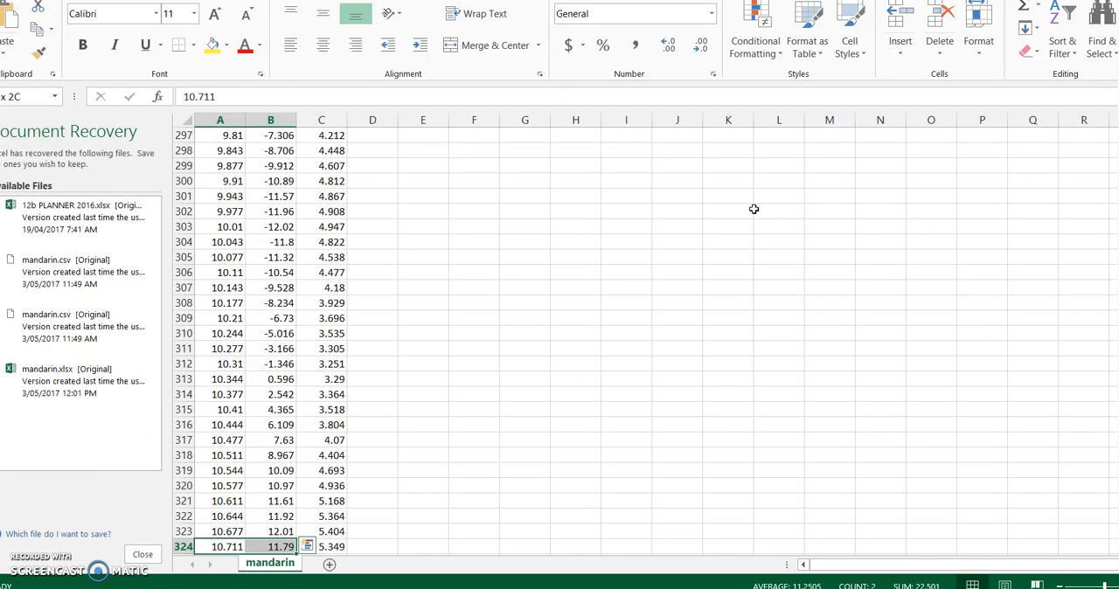
pyautogui.hotkey('ctrl', 'shift', 'Up')
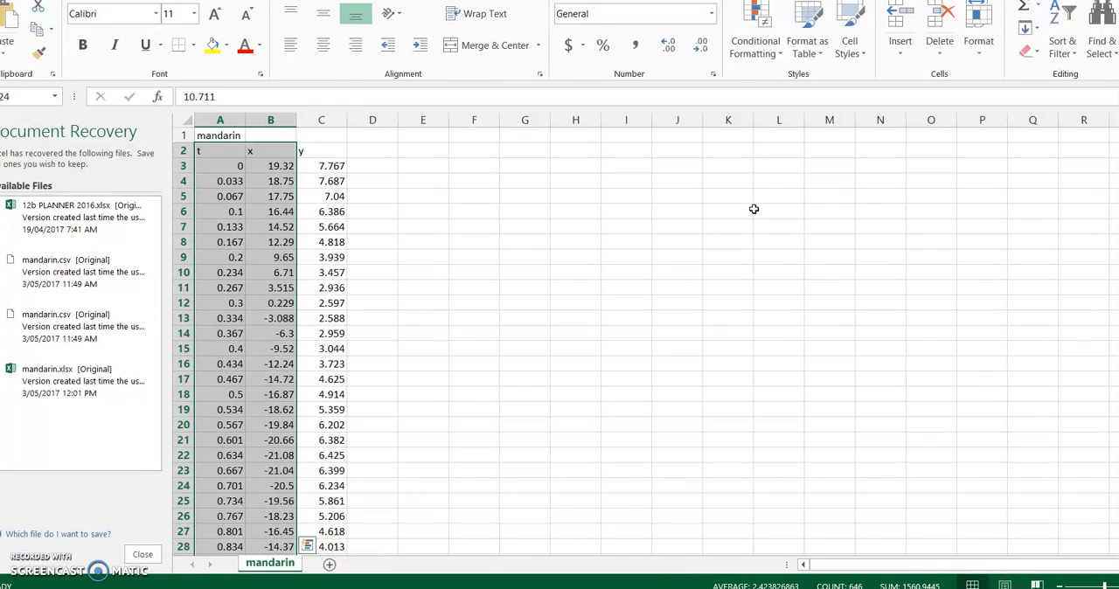
pyautogui.hotkey('alt', 'n')
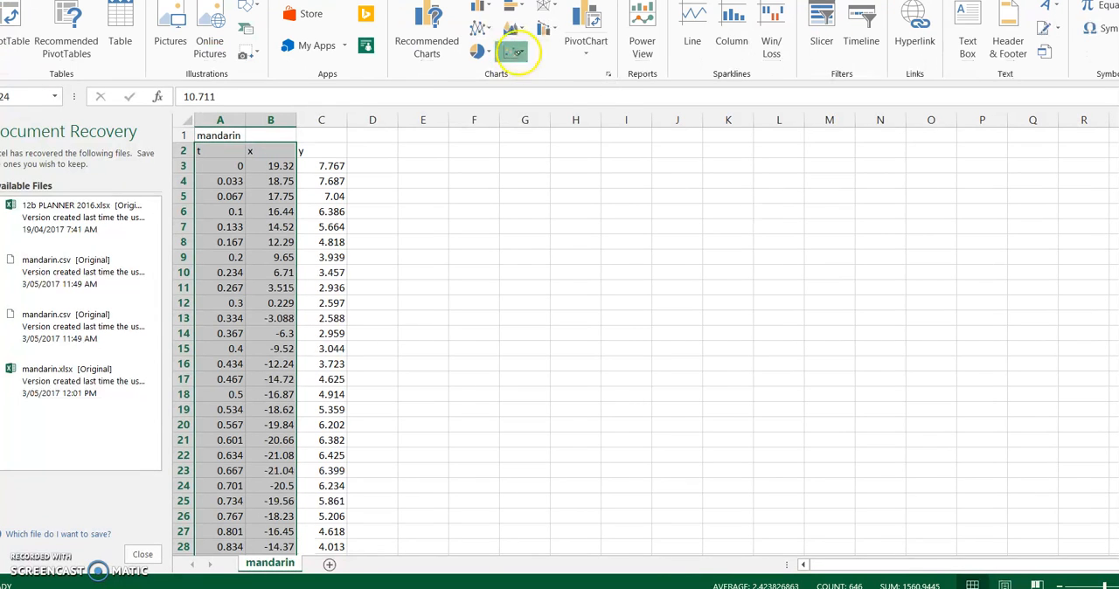
pyautogui.click(515, 52)
pyautogui.click(565, 149)
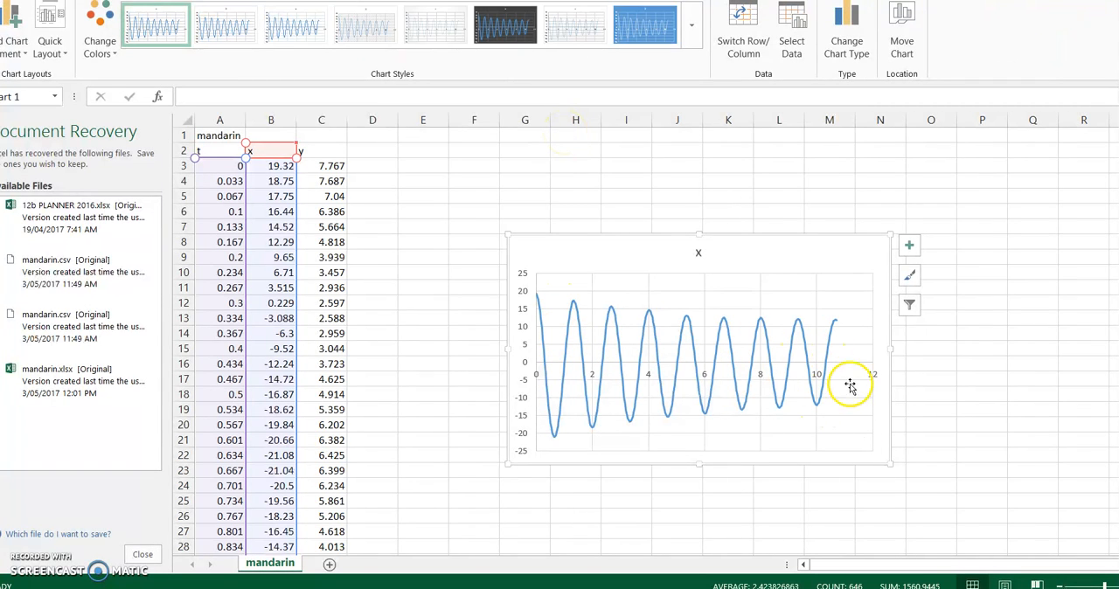
pyautogui.moveTo(760, 327)
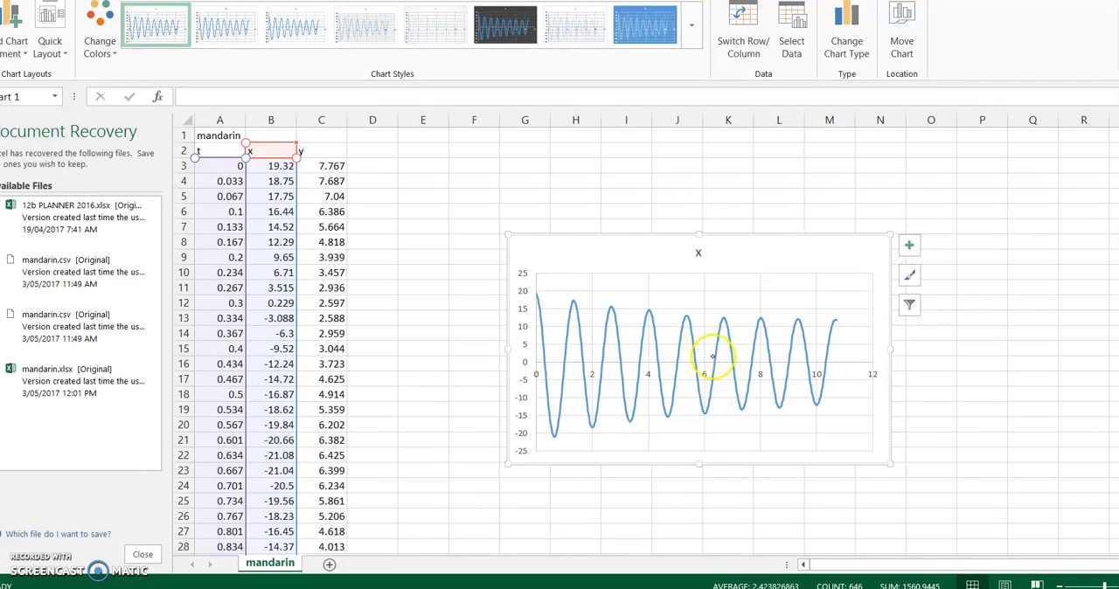
pyautogui.moveTo(750, 350)
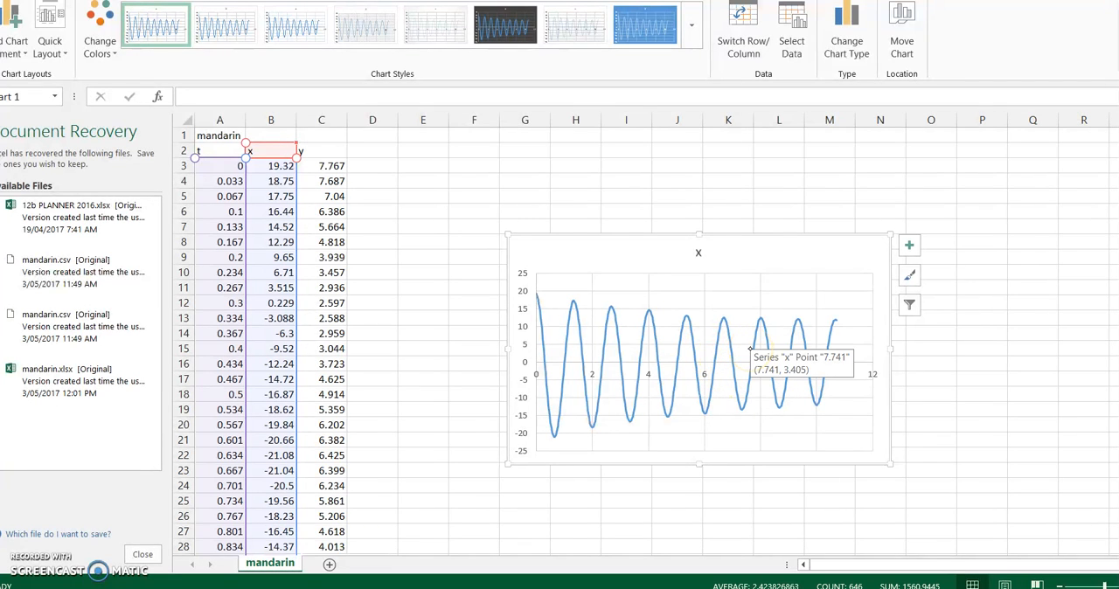